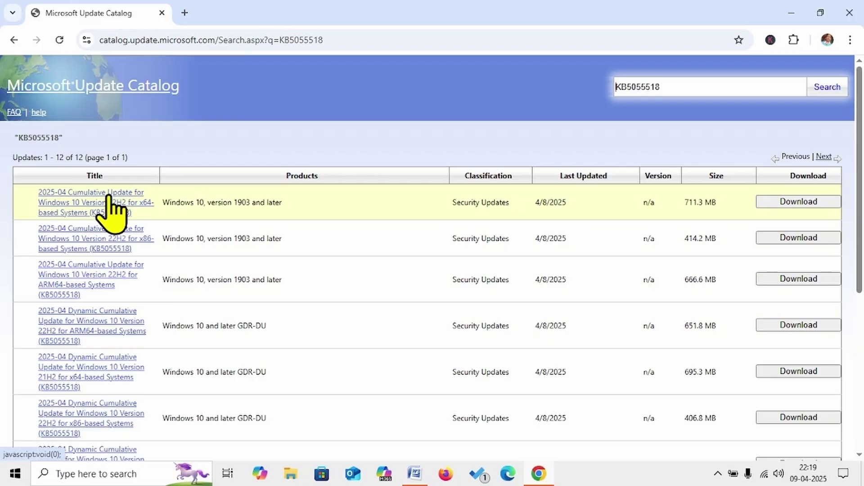
Scroll down through the 12 KB5055518 results in the Microsoft Update Catalog.
scroll(106, 228, "down", 1)
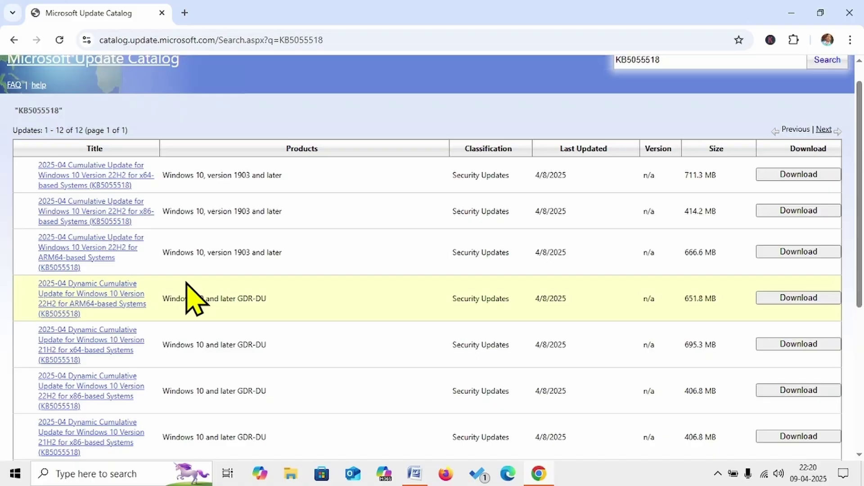
Open Settings > System > About and scroll to the Windows 10 Pro, 64-bit, x64 specifications.
left_click(15, 473)
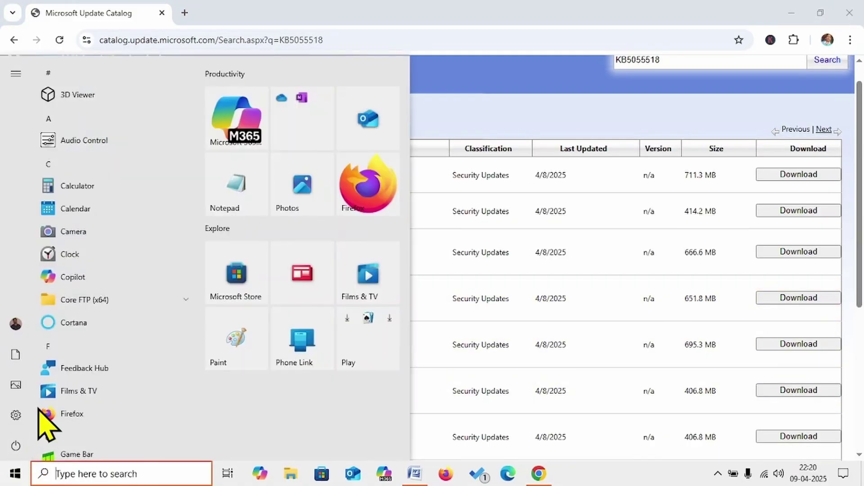
left_click(25, 416)
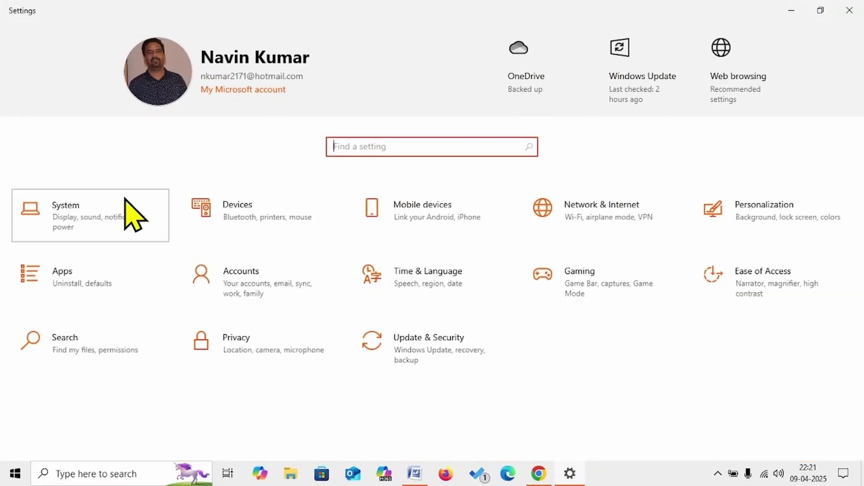
left_click(135, 217)
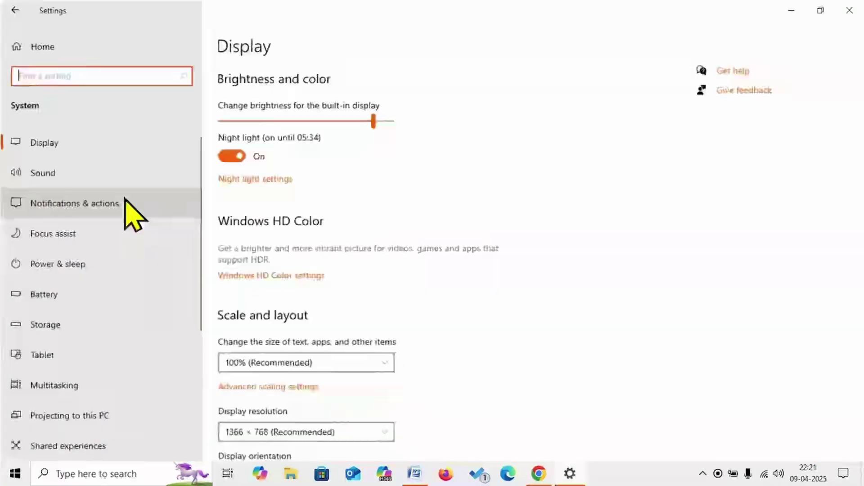
scroll(96, 261, "down", 3)
scroll(92, 271, "down", 2)
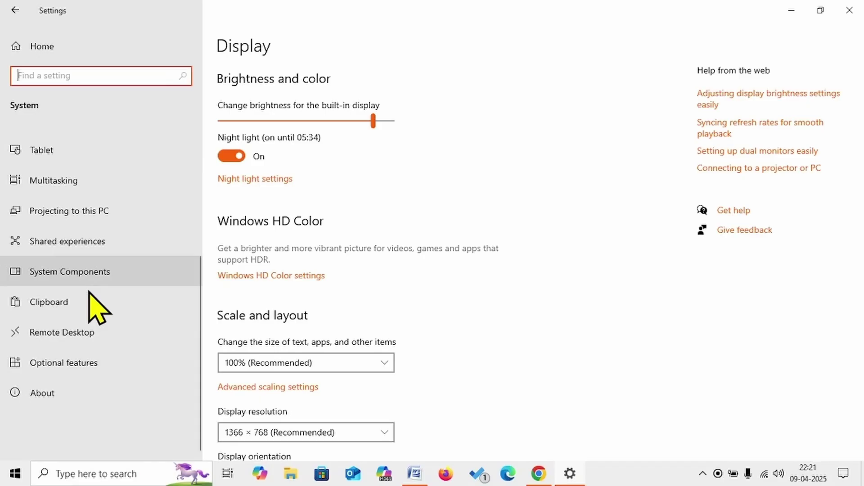
left_click(58, 402)
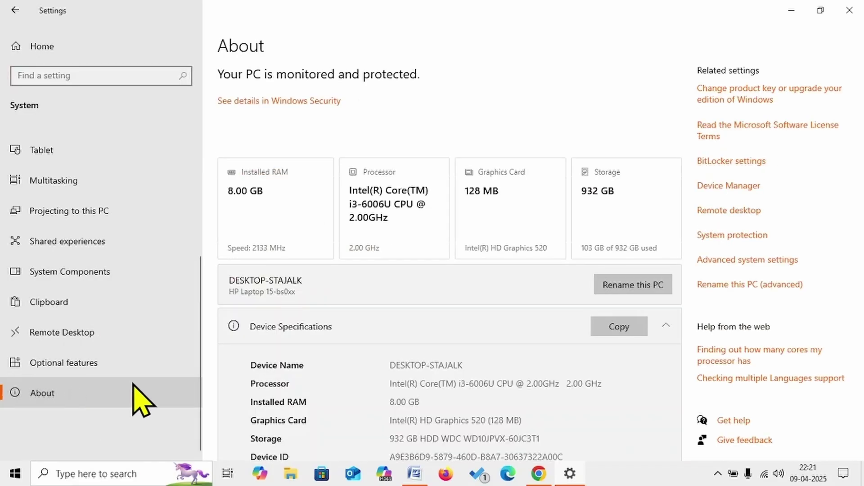
scroll(421, 415, "down", 2)
scroll(486, 280, "down", 4)
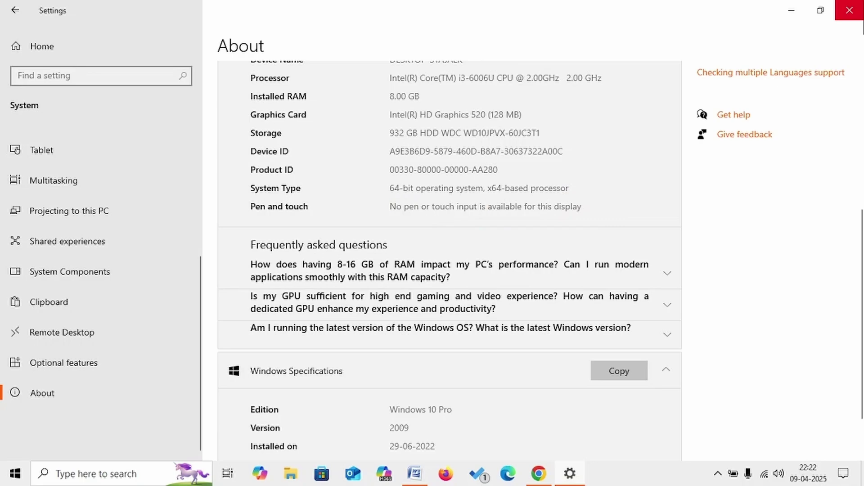
Download the 711 MB x64 KB5055518 cumulative update .msu and confirm it in recent downloads.
left_click(856, 14)
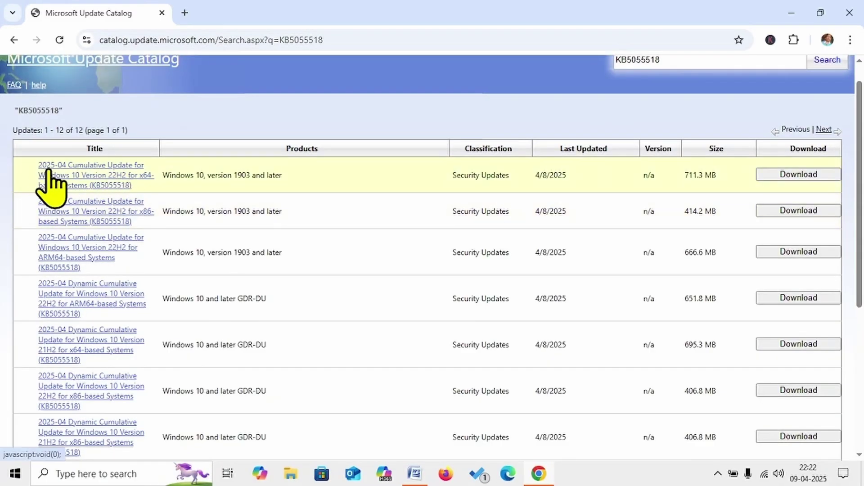
left_click(813, 177)
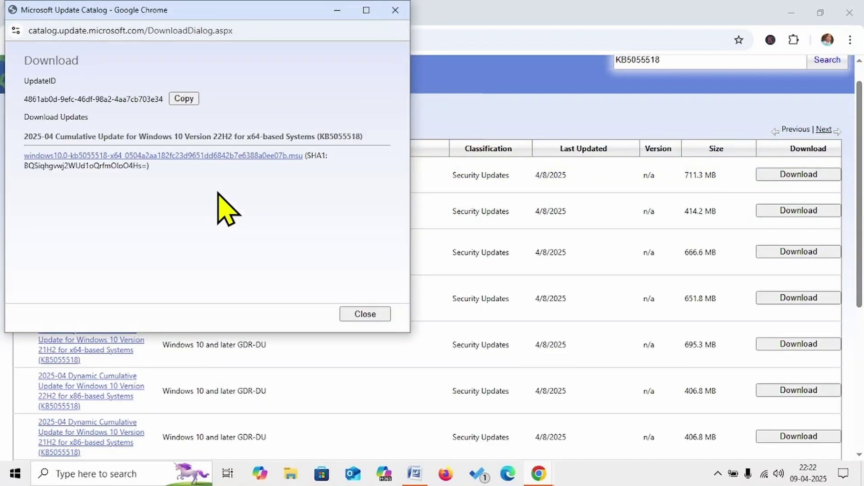
left_click(240, 155)
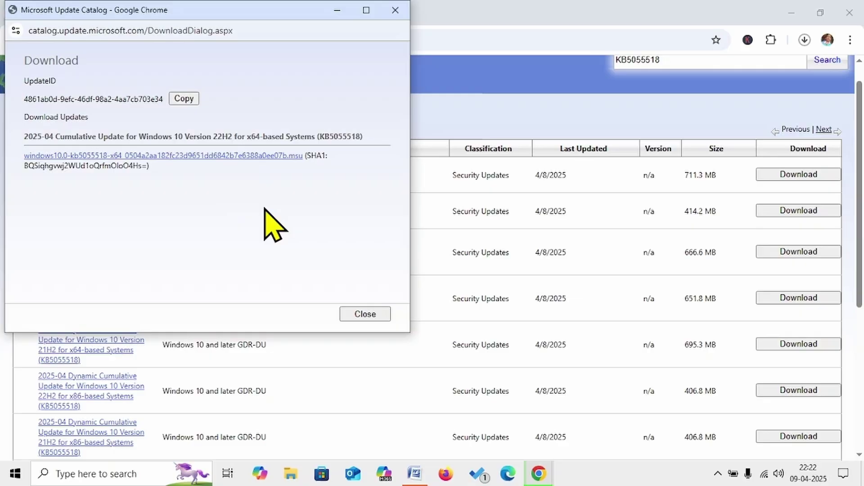
left_click(395, 11)
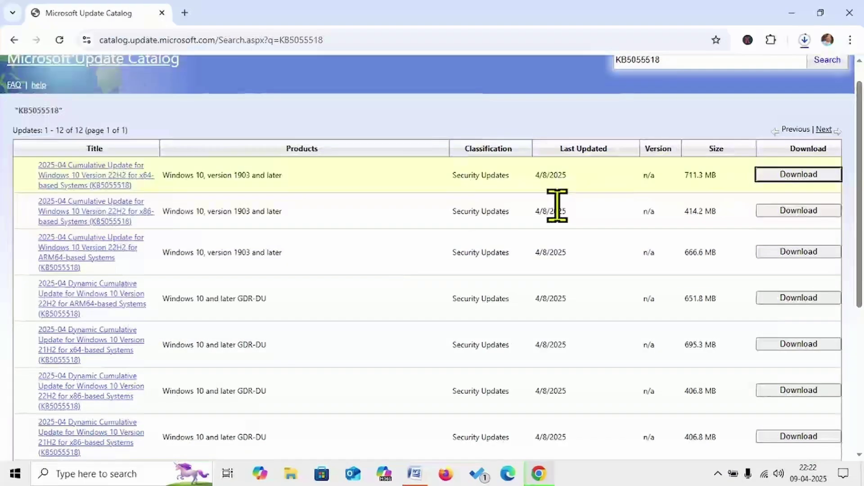
left_click(810, 41)
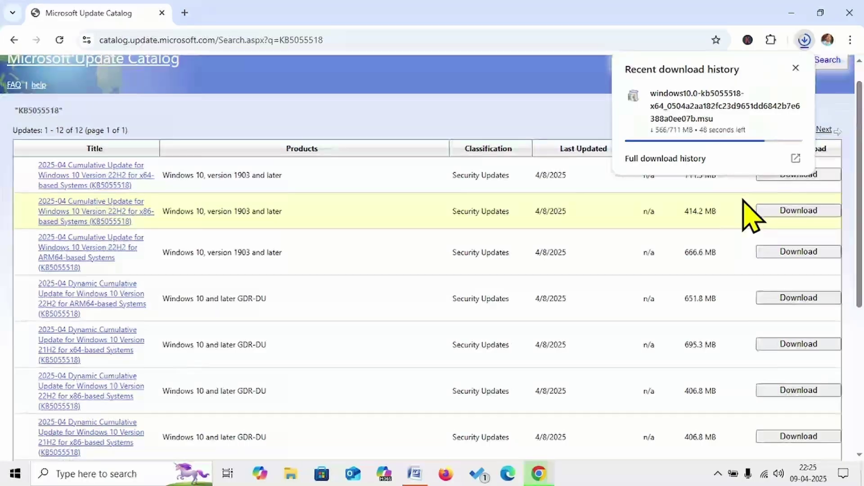
Run the downloaded KB5055518 .msu from the Downloads folder, then close File Explorer.
left_click(791, 14)
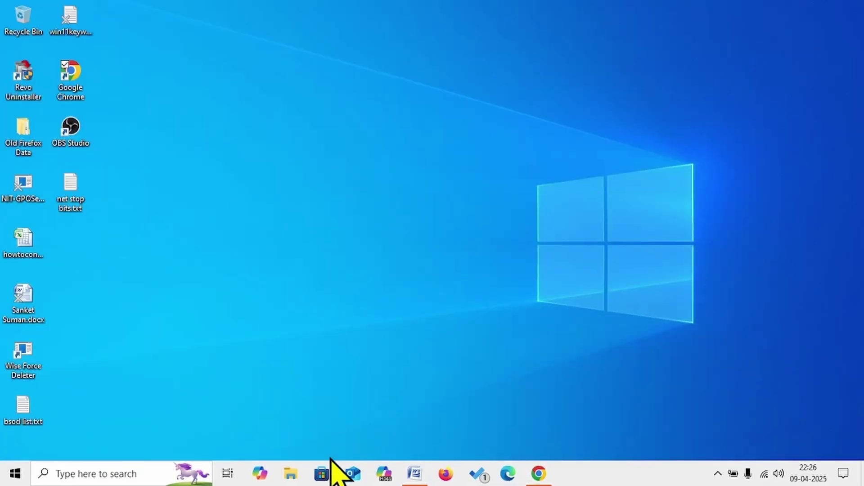
left_click(291, 474)
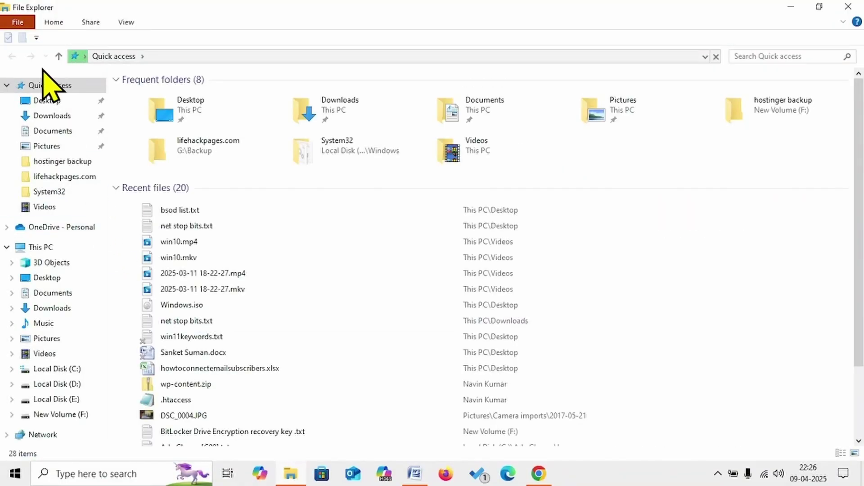
left_click(52, 117)
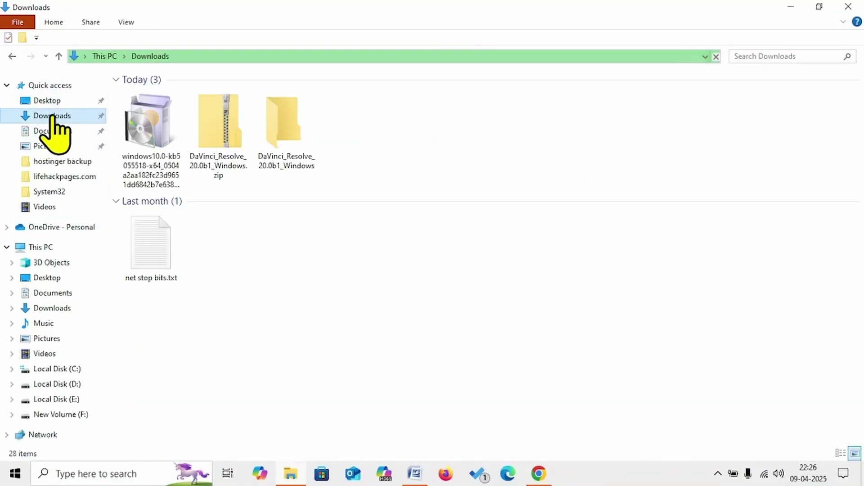
right_click(140, 126)
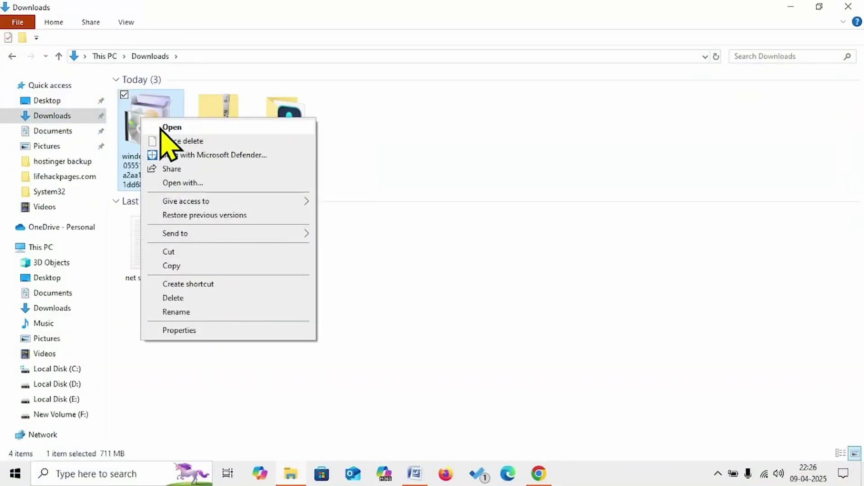
left_click(171, 128)
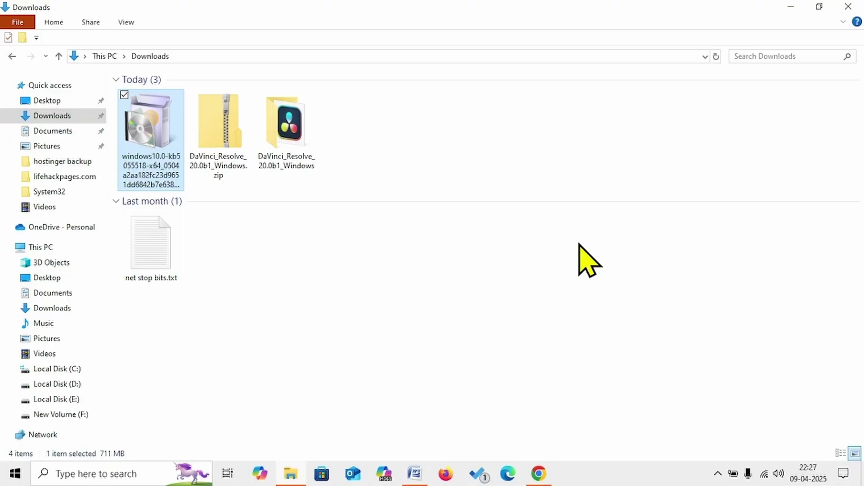
left_click(847, 7)
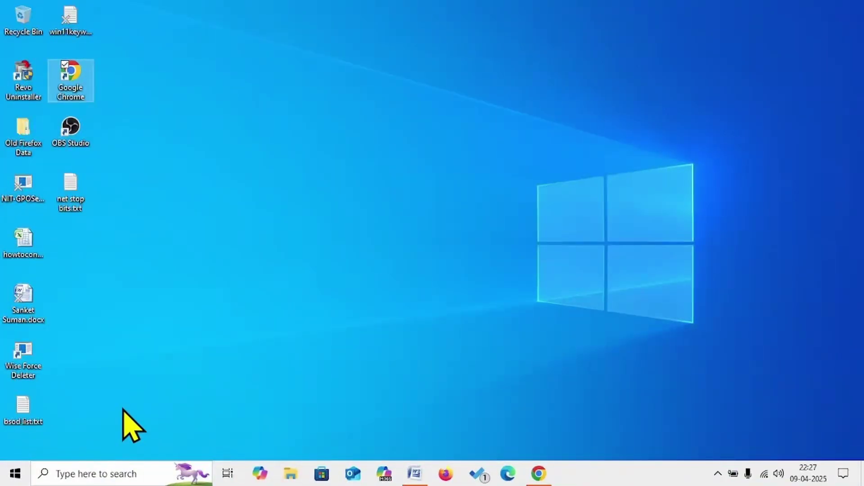
Search Windows for 'services' and launch the Services console.
left_click(116, 470)
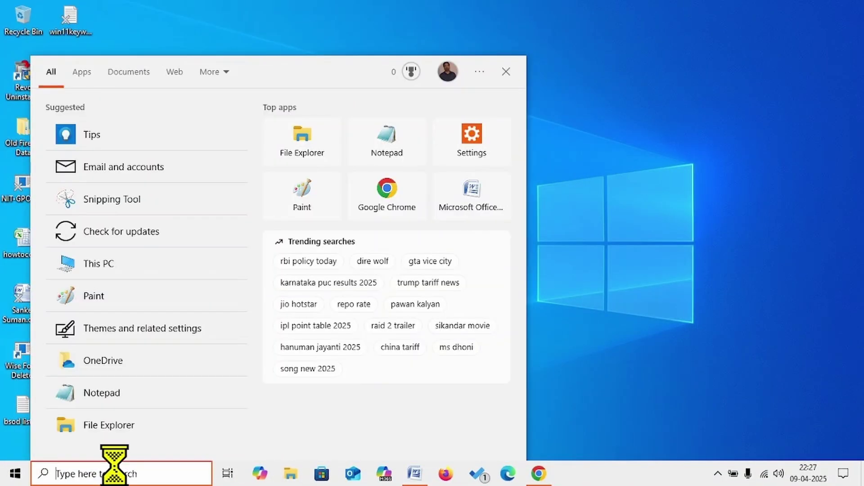
type("service")
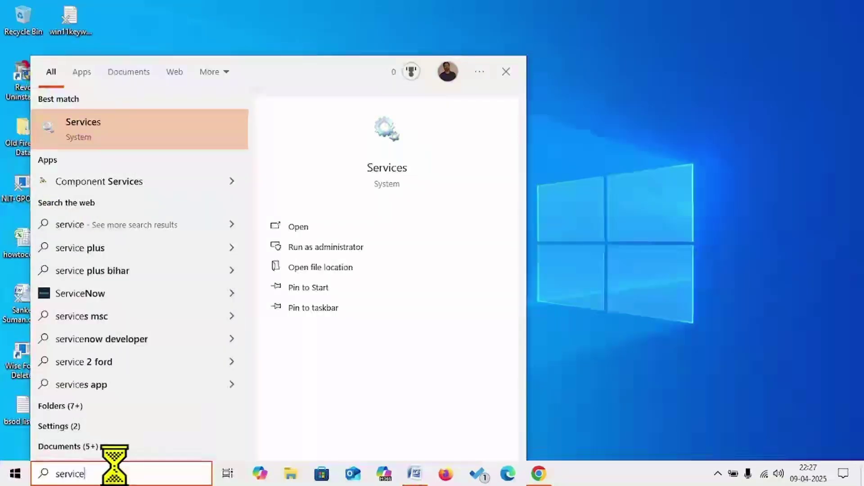
type("s")
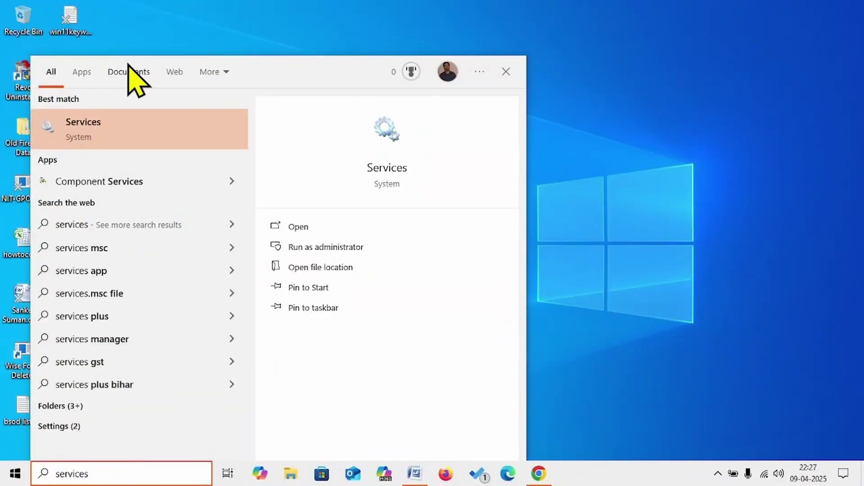
left_click(128, 125)
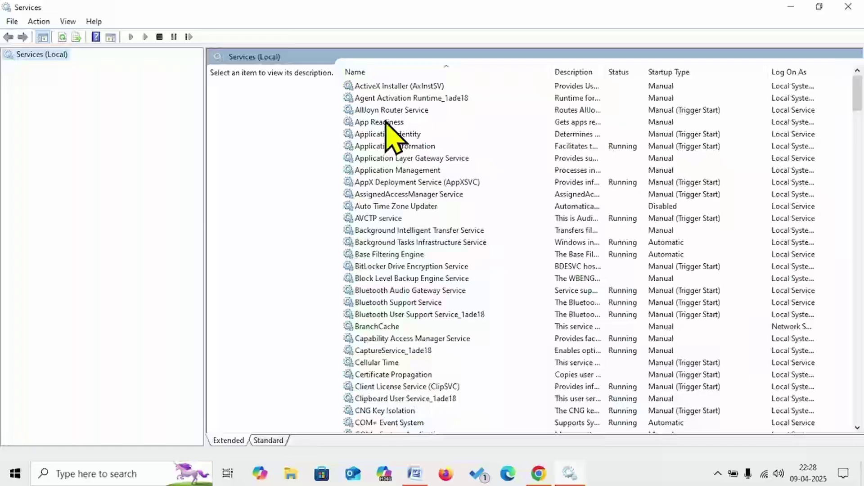
Set App Readiness to Automatic startup, start it, and apply the change.
left_click(385, 122)
right_click(388, 121)
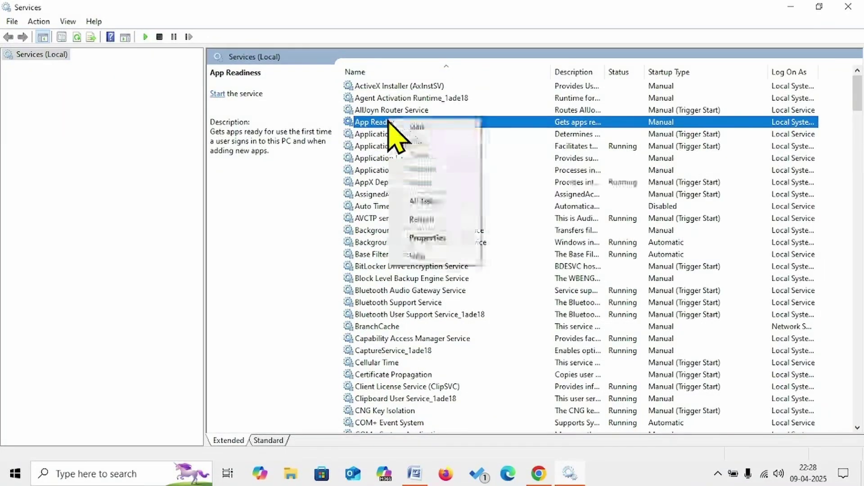
left_click(428, 238)
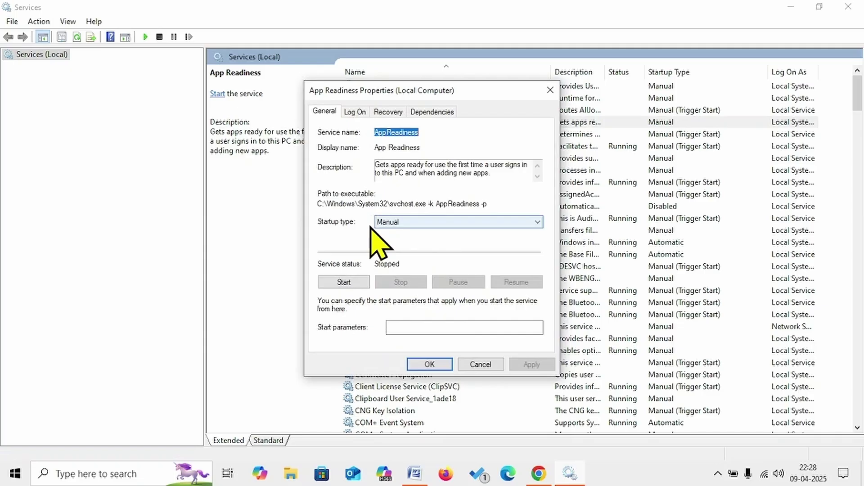
left_click(388, 222)
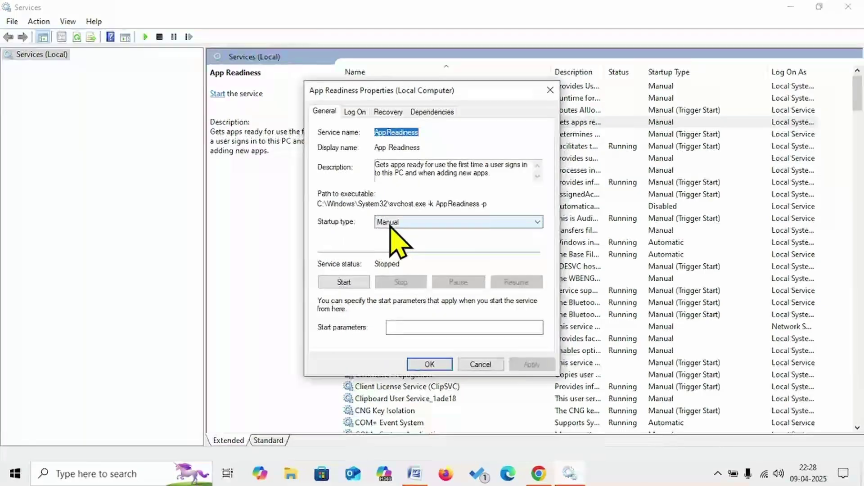
left_click(392, 242)
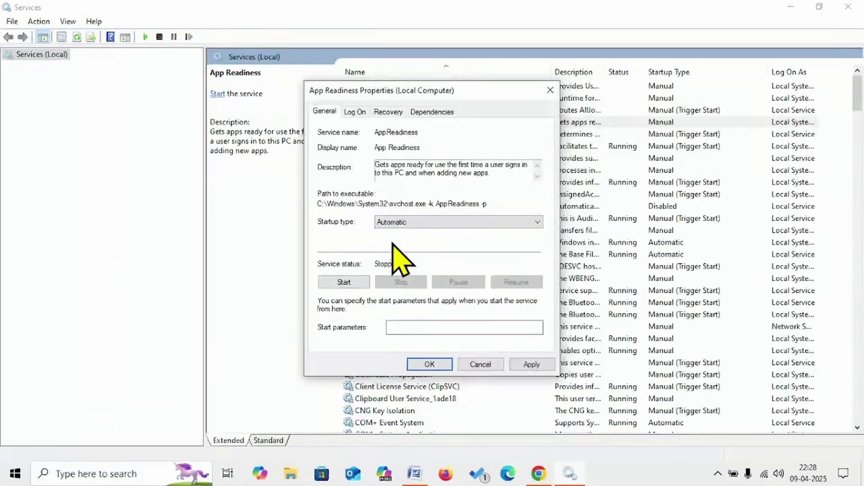
left_click(344, 283)
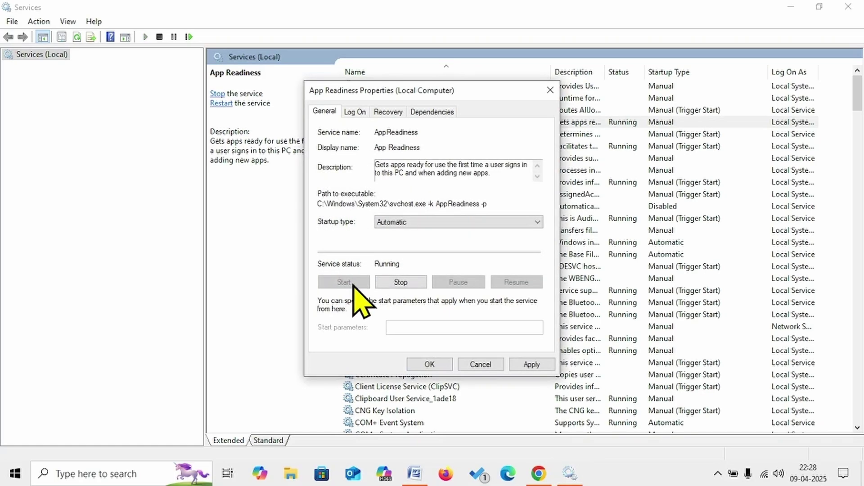
left_click(546, 365)
left_click(428, 365)
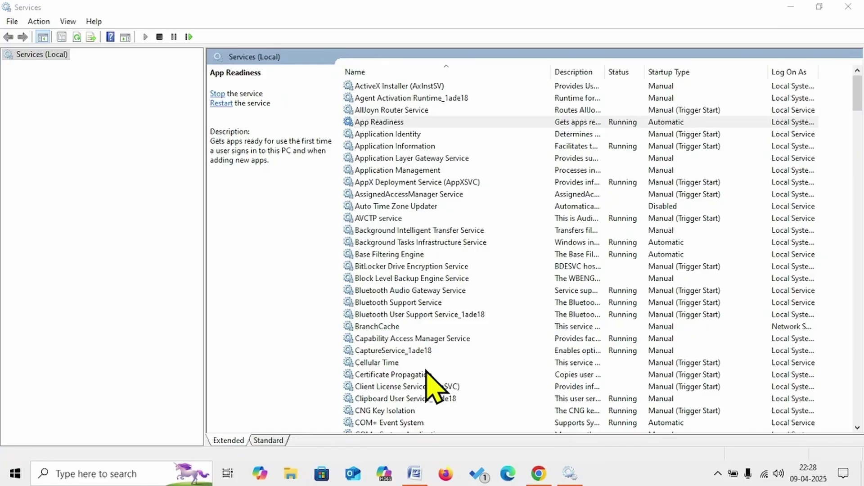
Restart the App Readiness service.
left_click(389, 125)
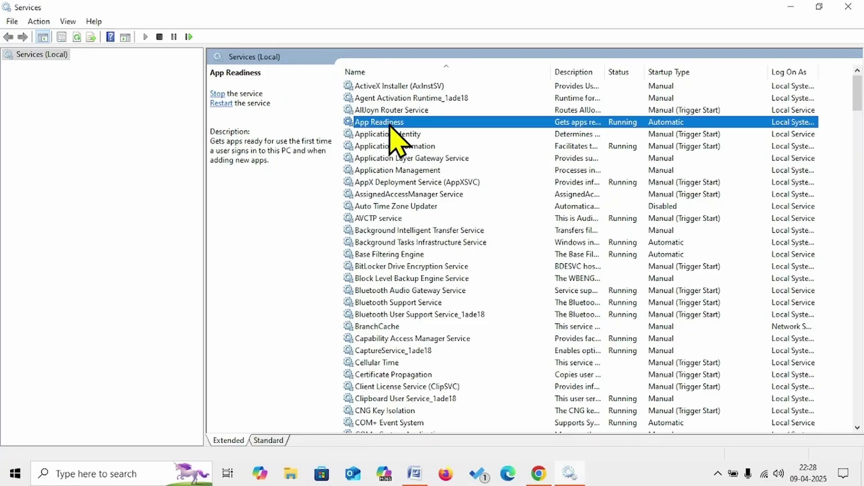
right_click(390, 125)
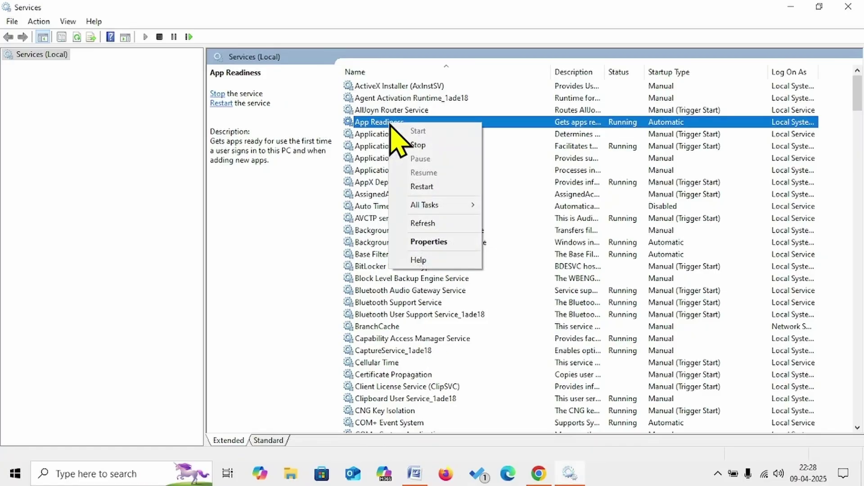
left_click(412, 188)
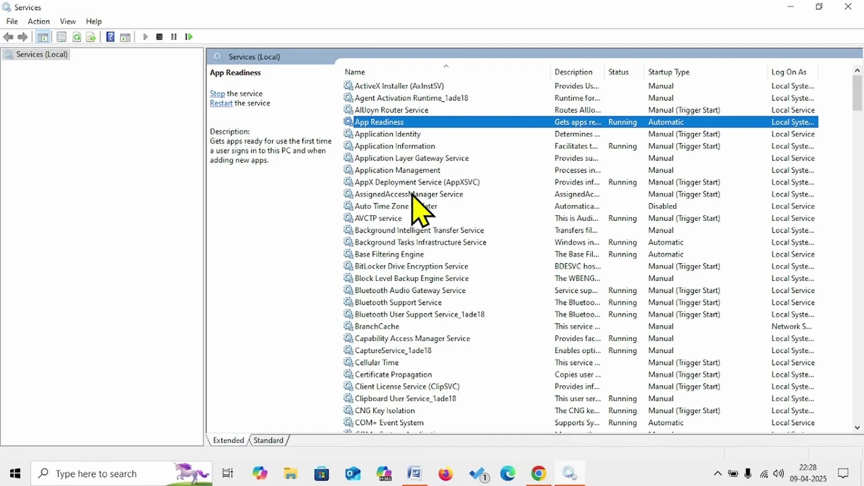
Set Background Intelligent Transfer Service to Automatic, start it, save, then restart it.
left_click(359, 232)
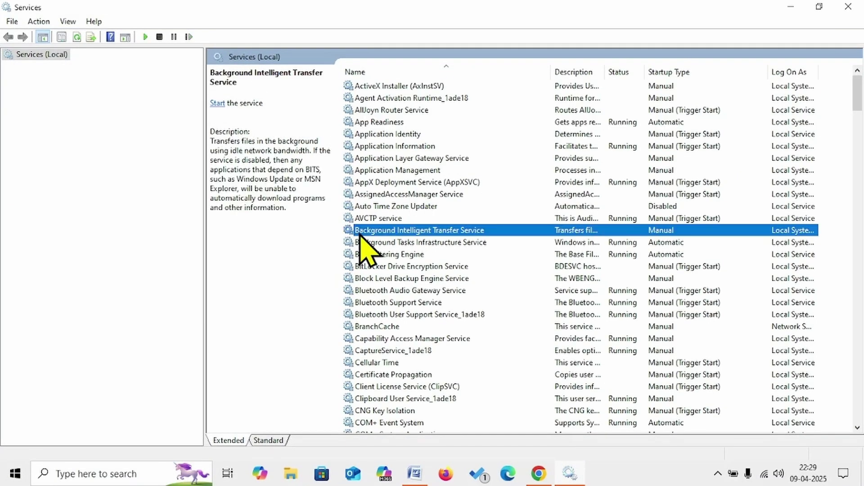
right_click(406, 230)
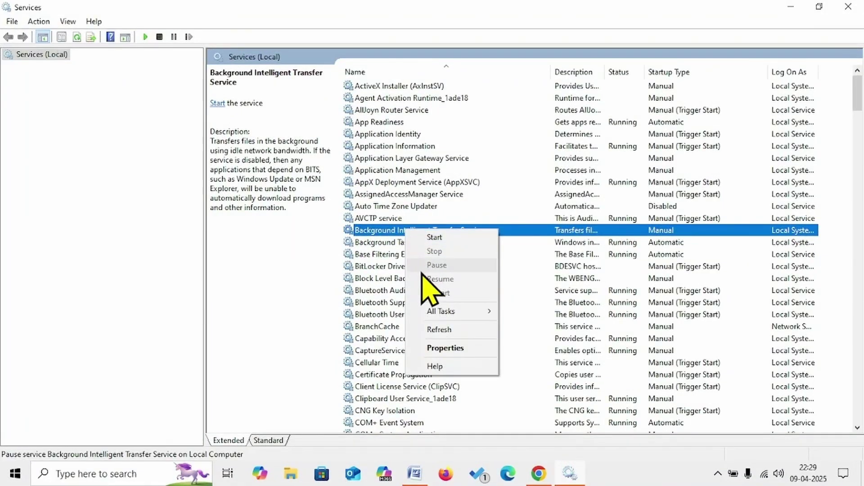
left_click(434, 349)
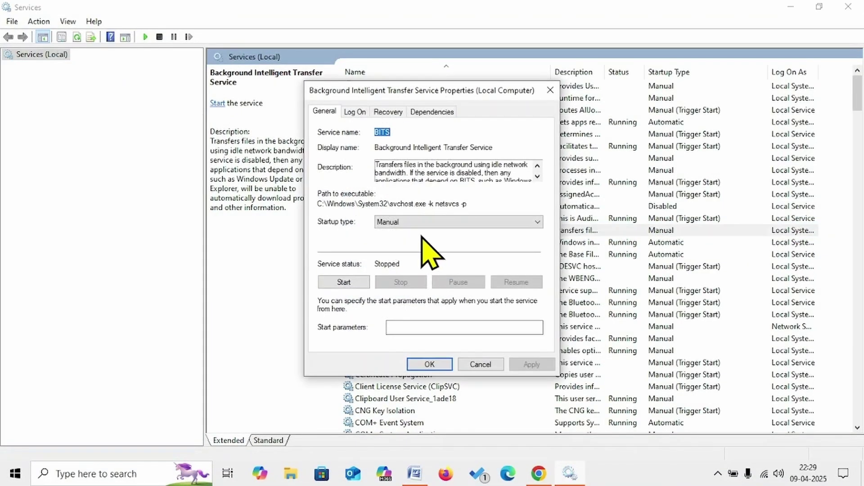
left_click(381, 221)
left_click(381, 241)
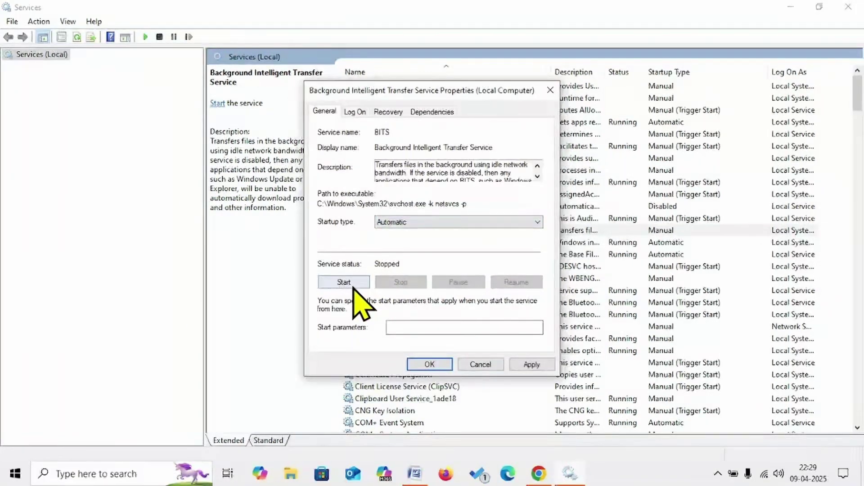
left_click(344, 282)
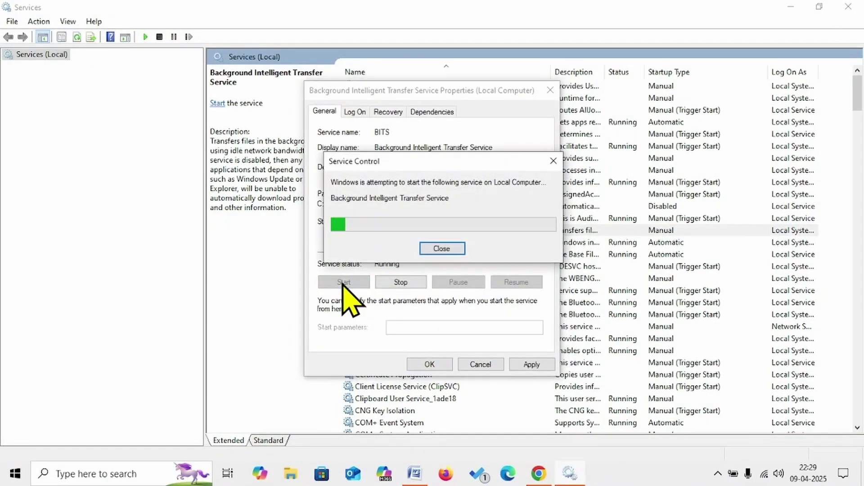
left_click(532, 365)
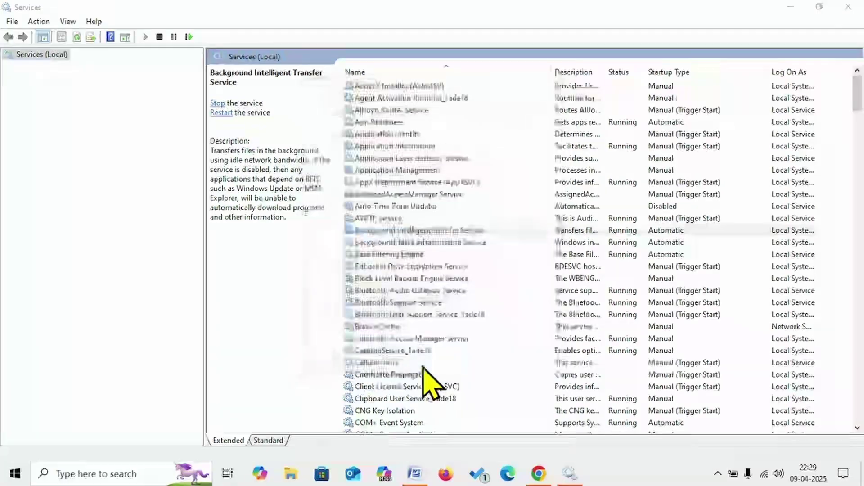
right_click(383, 230)
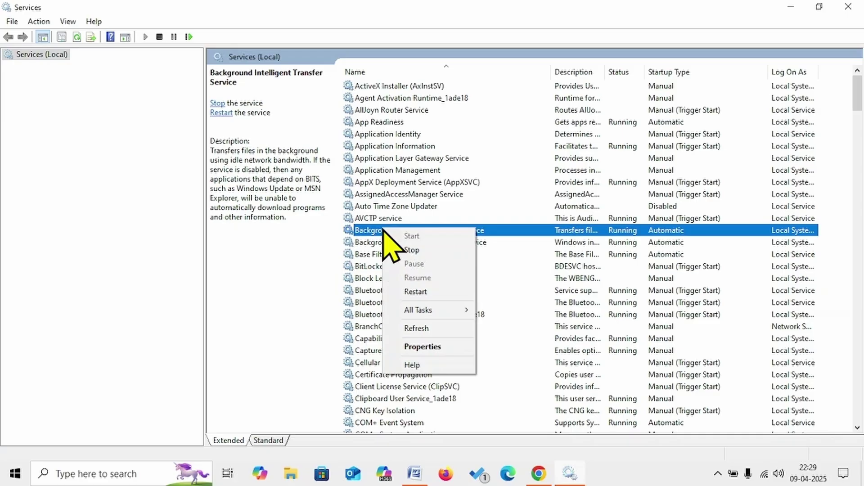
left_click(416, 292)
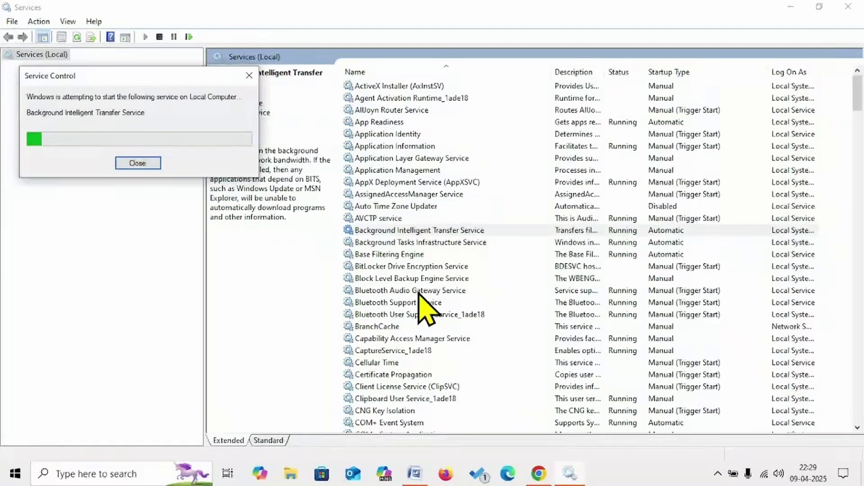
Confirm Cryptographic Services uses Automatic startup, then restart the service.
scroll(414, 288, "down", 16)
scroll(405, 261, "up", 4)
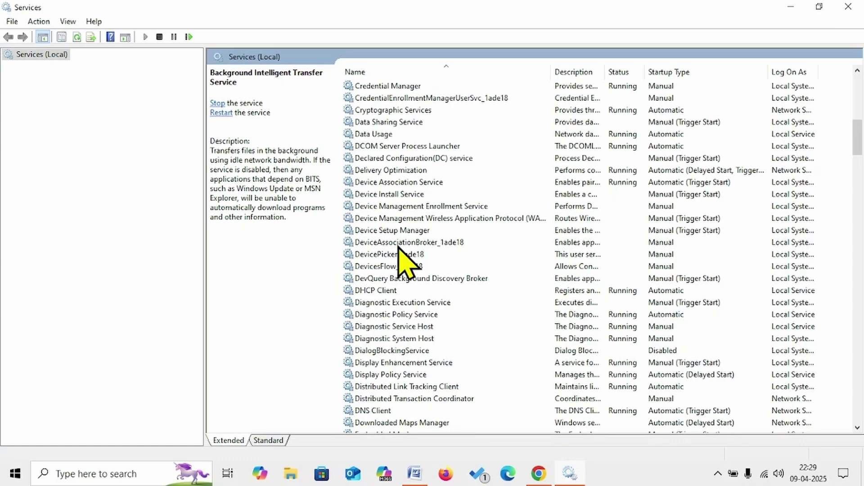
scroll(404, 263, "up", 4)
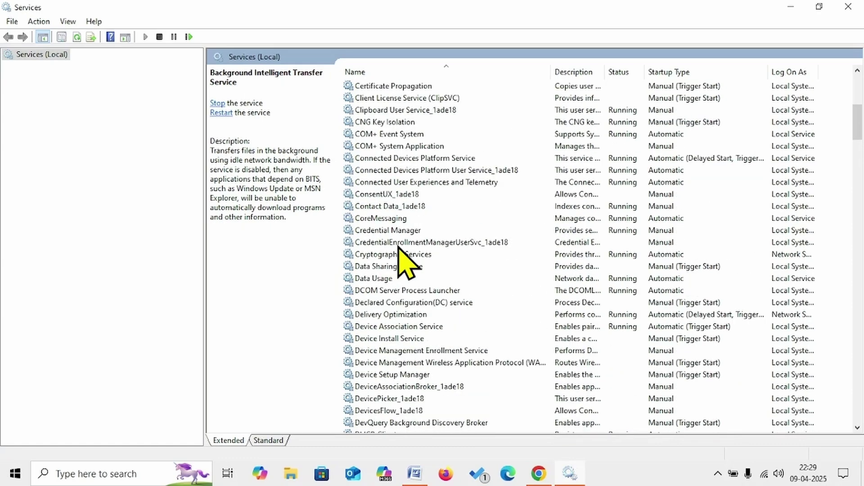
right_click(399, 255)
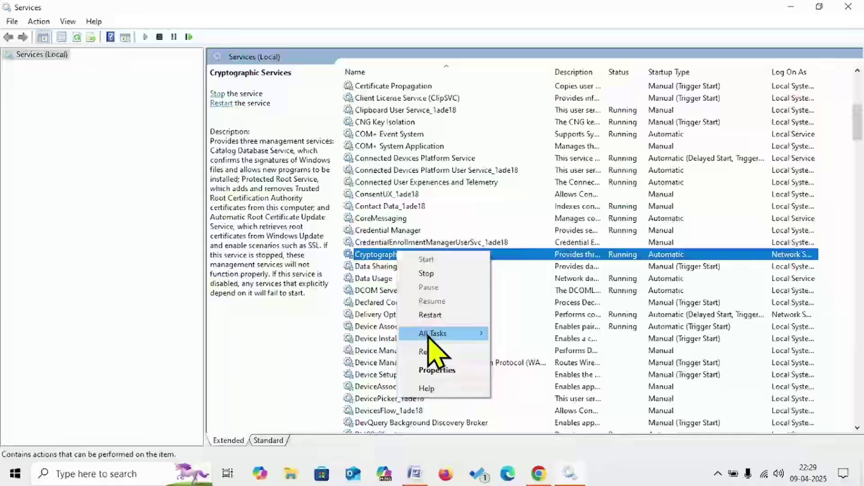
left_click(439, 370)
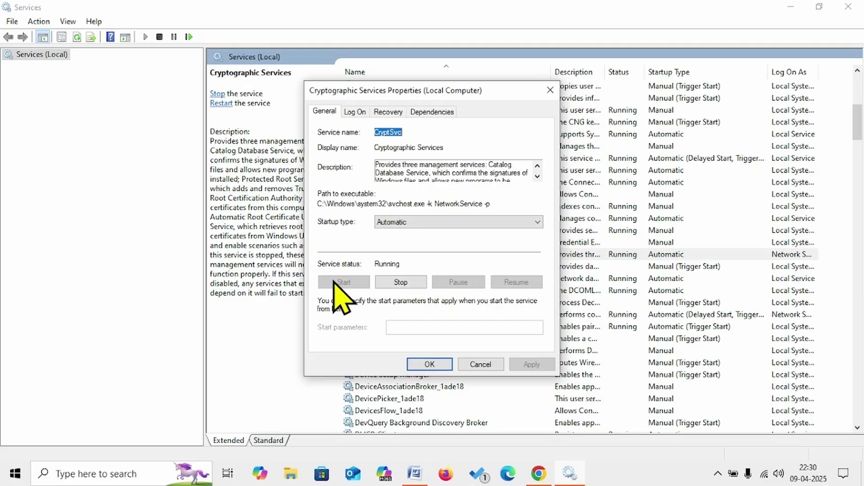
left_click(430, 364)
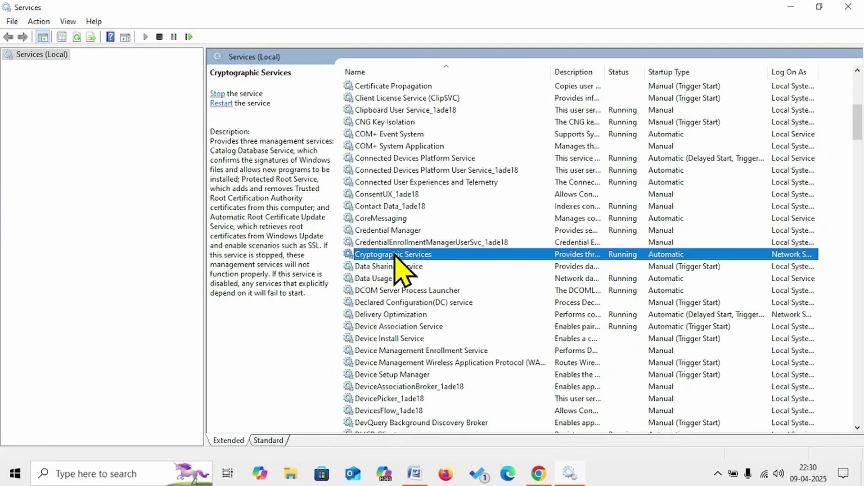
right_click(394, 255)
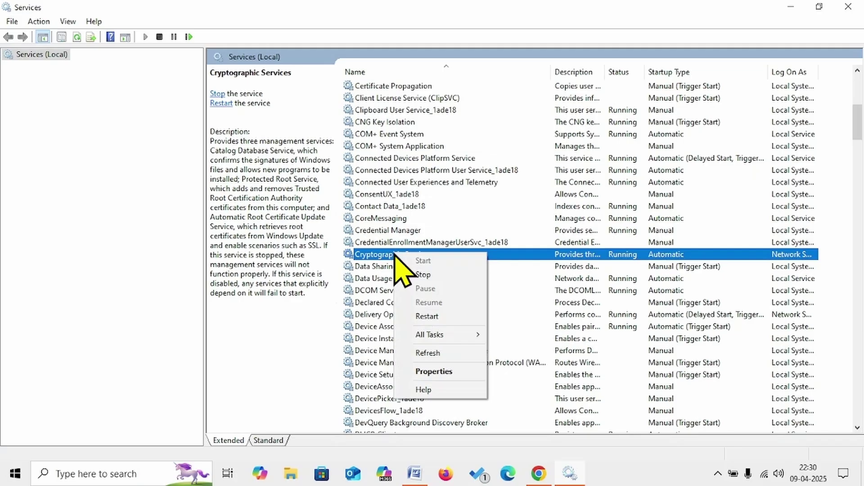
left_click(439, 317)
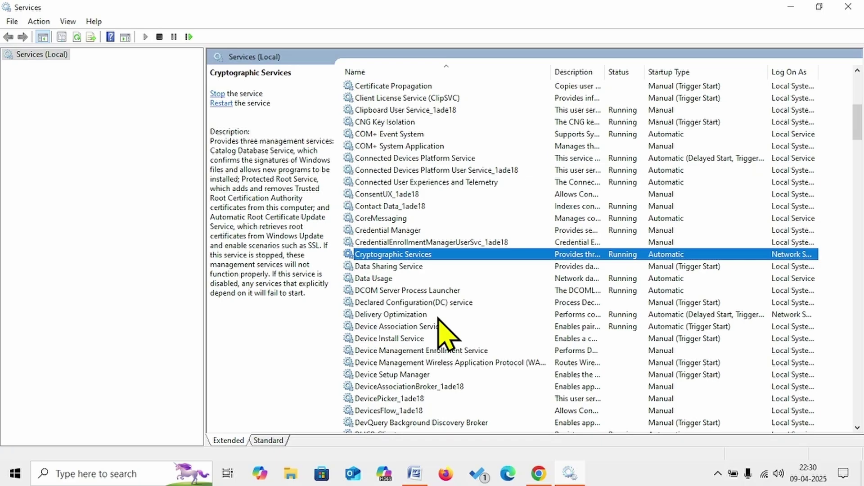
Keep the Windows Update service on Automatic startup, apply it, then restart the service.
scroll(438, 317, "down", 20)
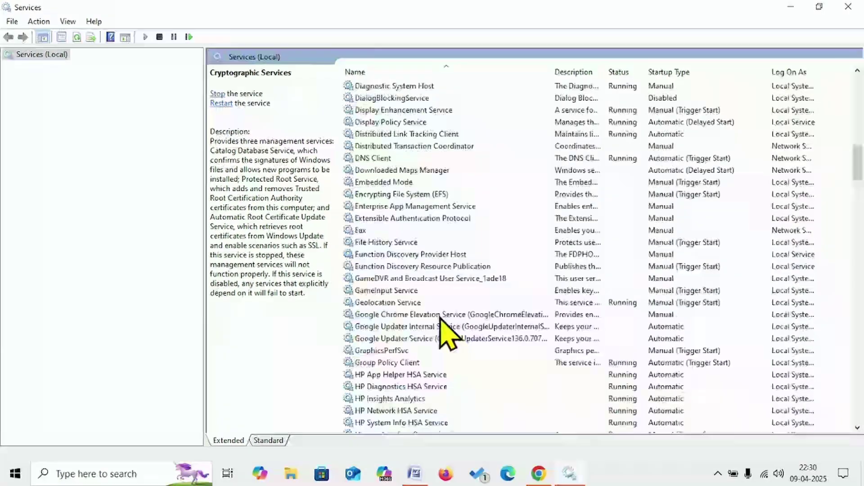
scroll(442, 314, "down", 20)
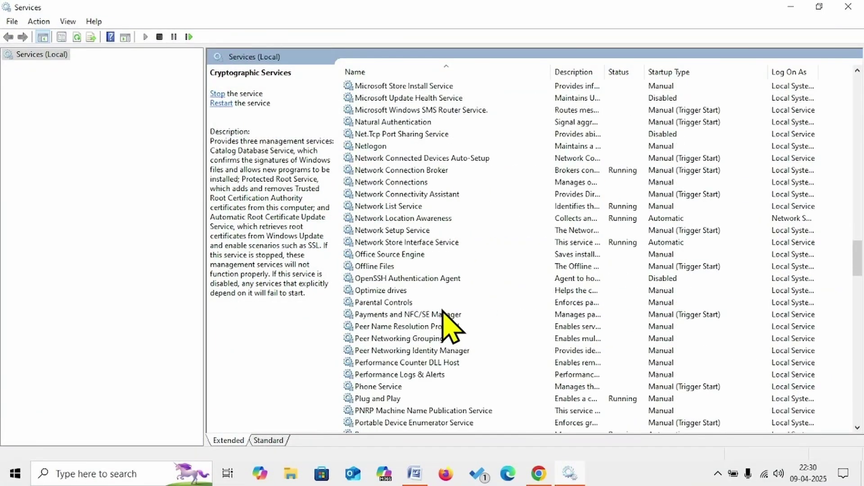
scroll(450, 324, "down", 20)
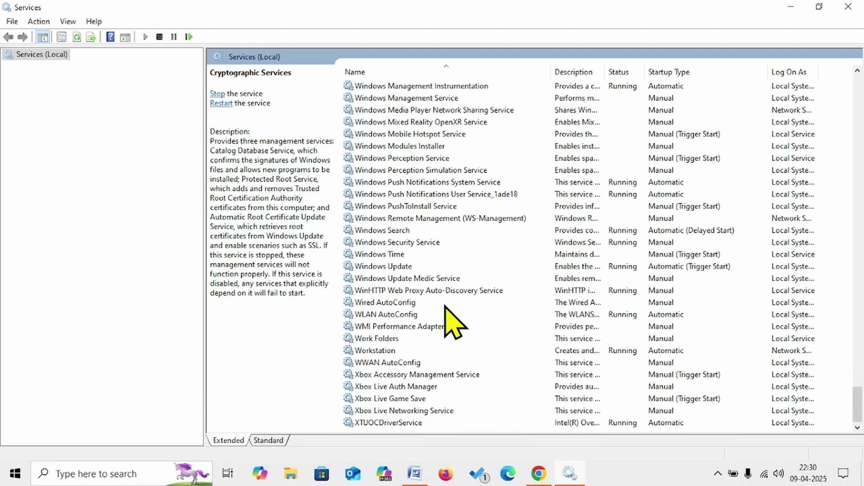
left_click(382, 268)
right_click(386, 266)
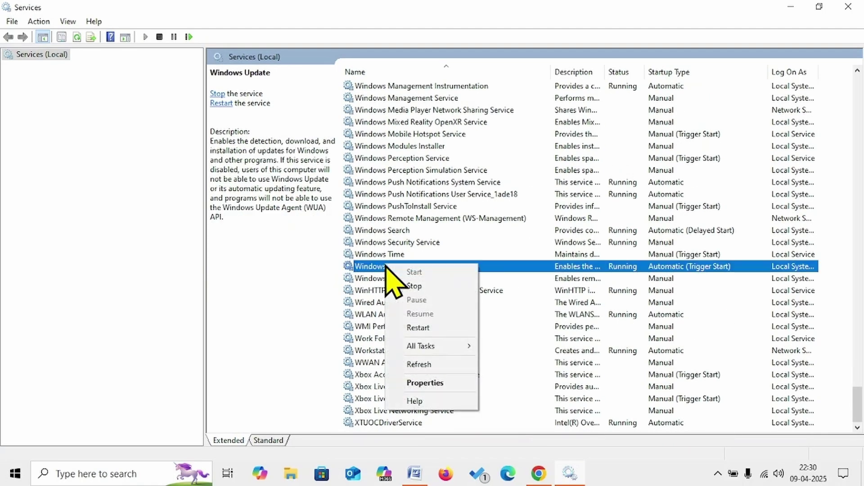
left_click(426, 384)
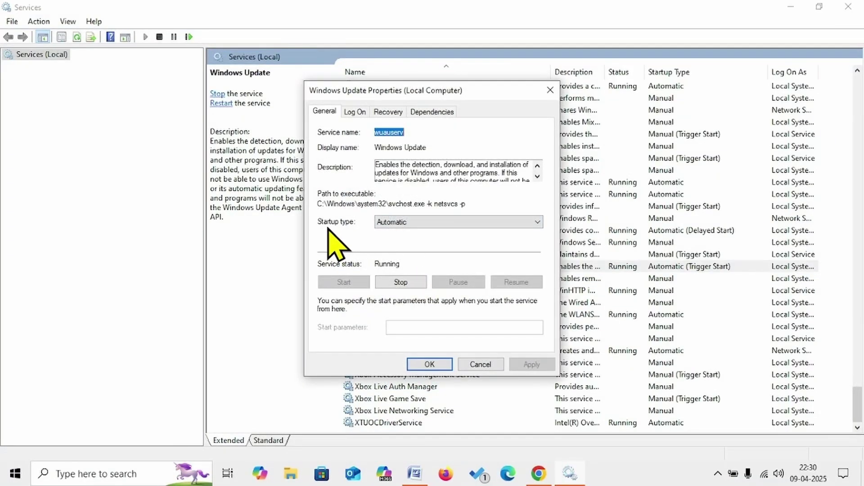
left_click(409, 221)
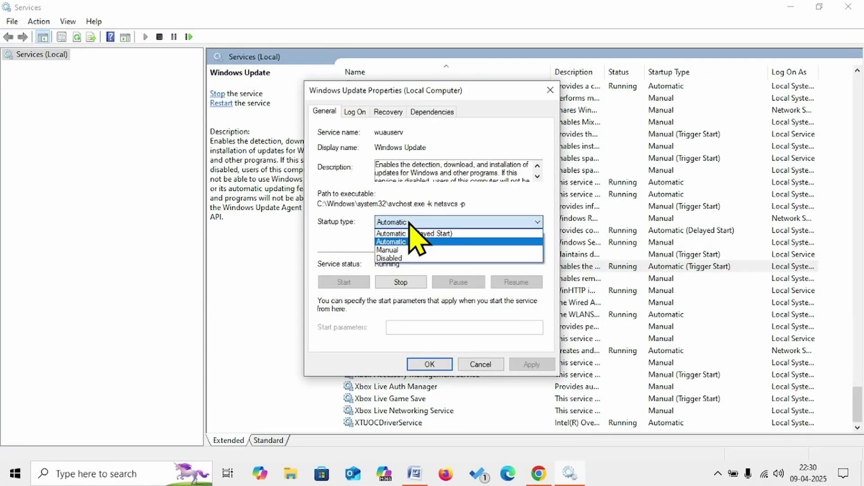
left_click(395, 241)
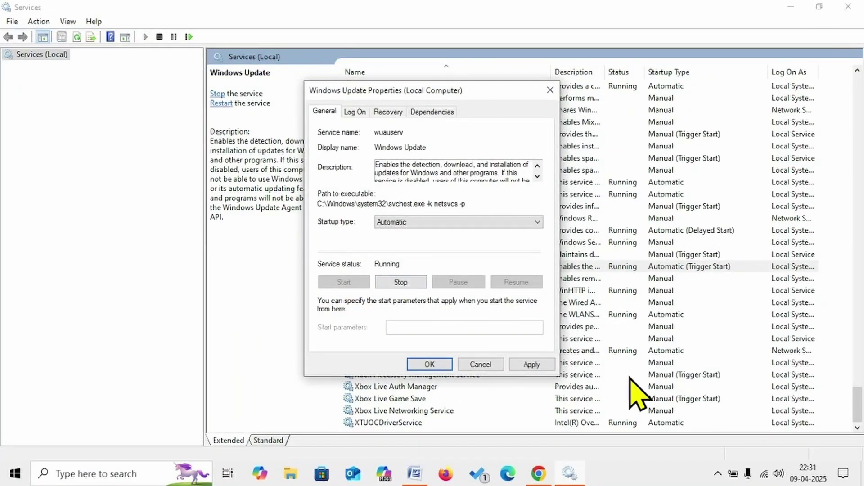
left_click(533, 365)
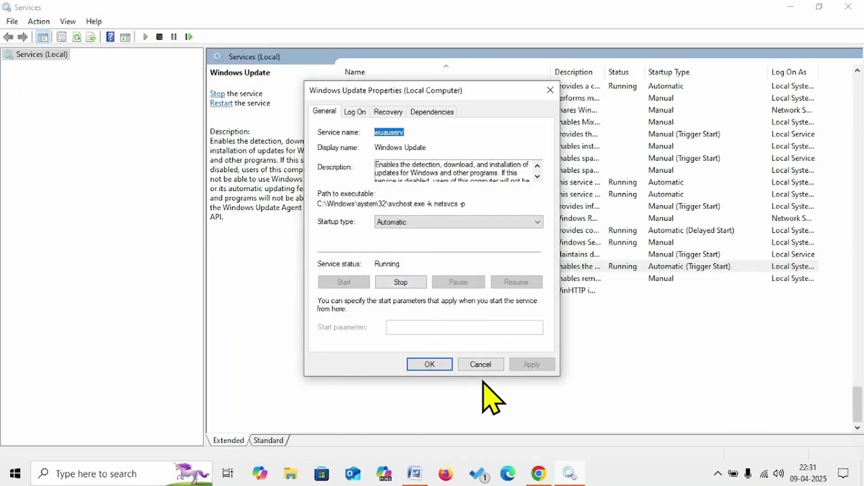
left_click(432, 366)
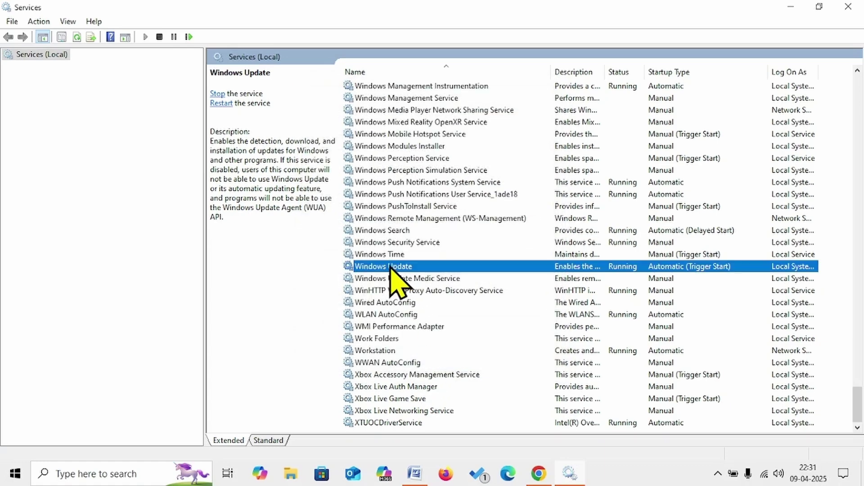
right_click(389, 268)
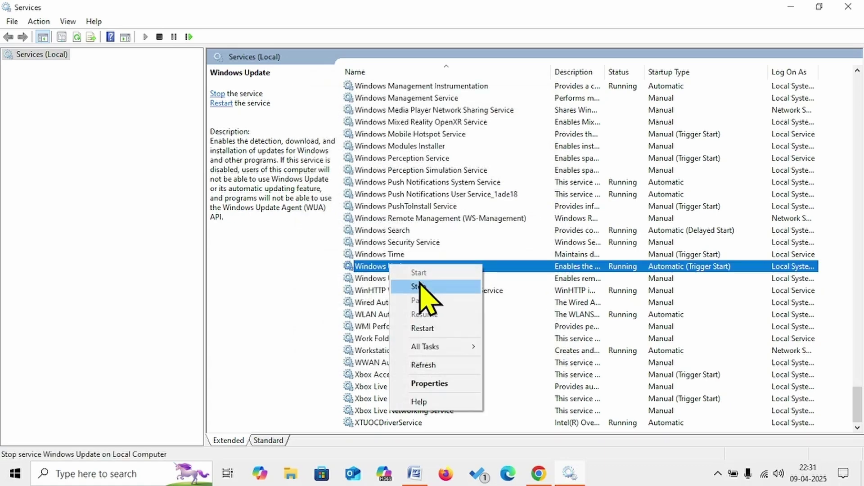
left_click(423, 328)
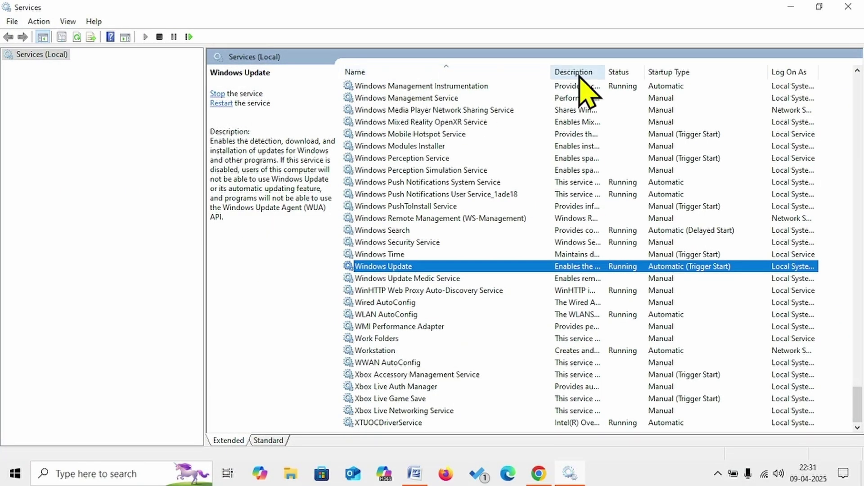
Close Services and retry the updates failing with 0x80070643 in Settings > Update & Security.
left_click(849, 7)
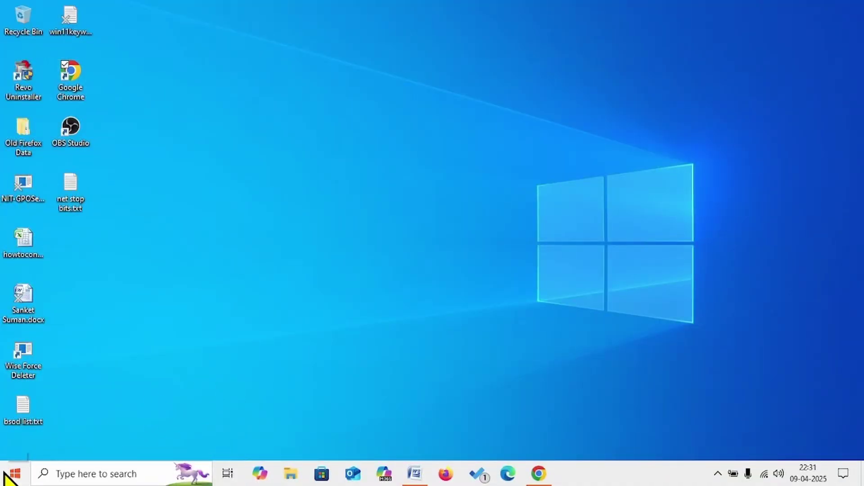
left_click(10, 477)
left_click(21, 423)
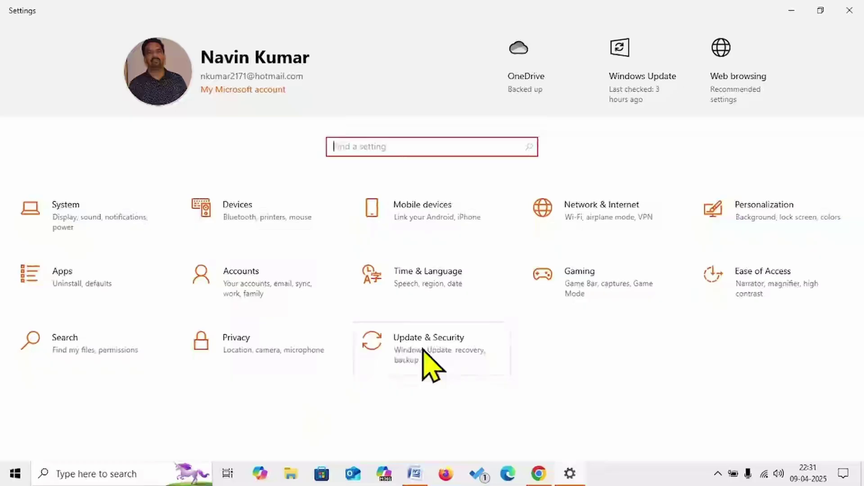
left_click(423, 349)
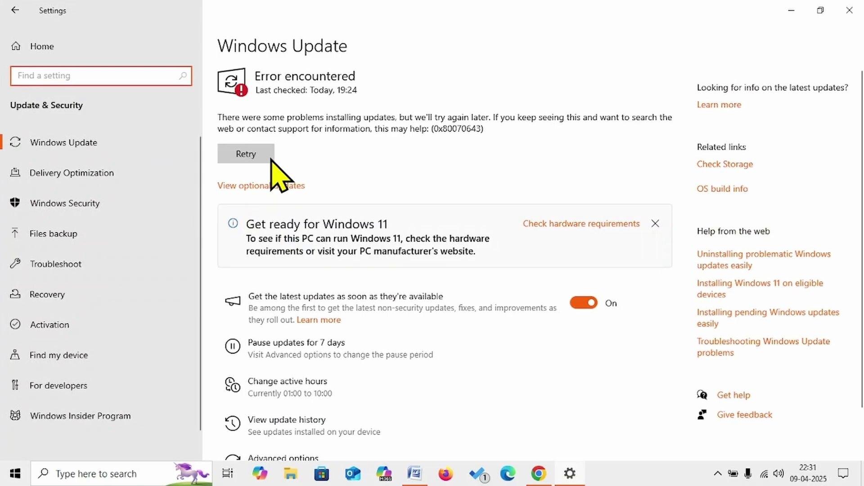
left_click(250, 159)
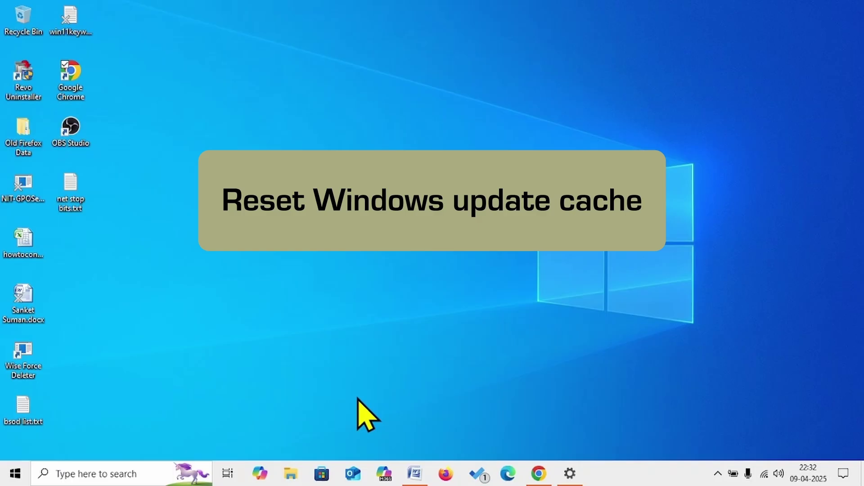
Launch Command Prompt as administrator from search, narrow its window, and bring up the net stop bits.txt notes.
left_click(85, 471)
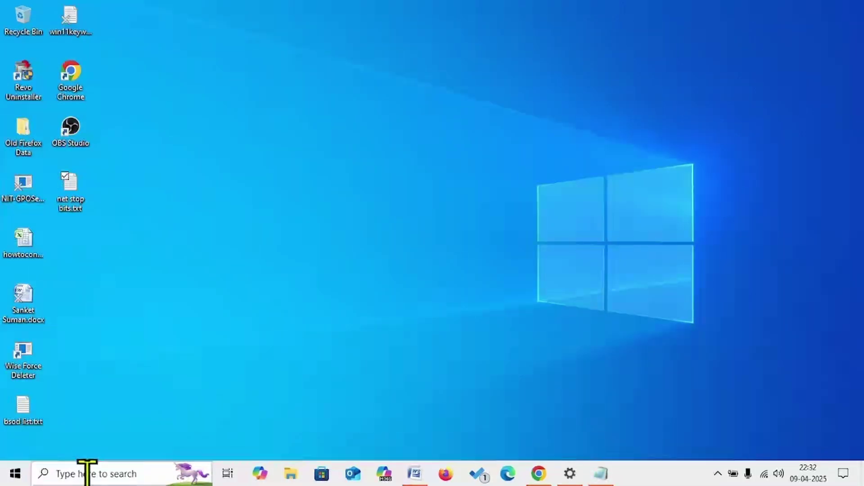
type("cmd")
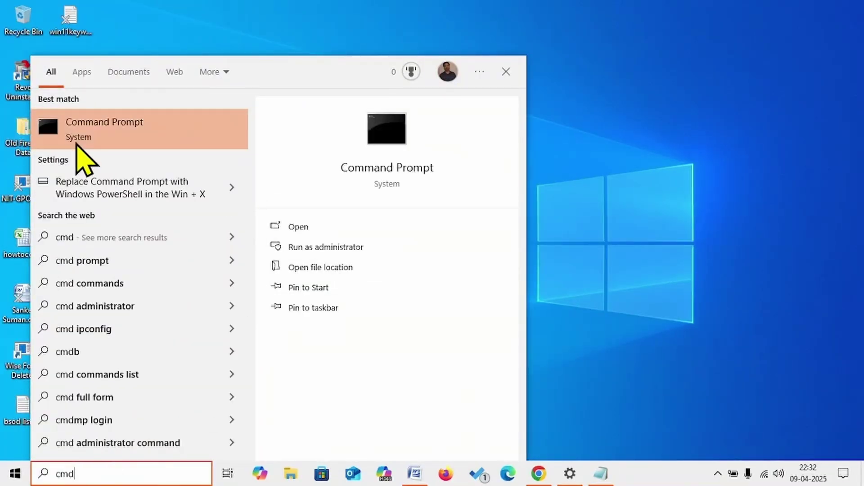
right_click(104, 138)
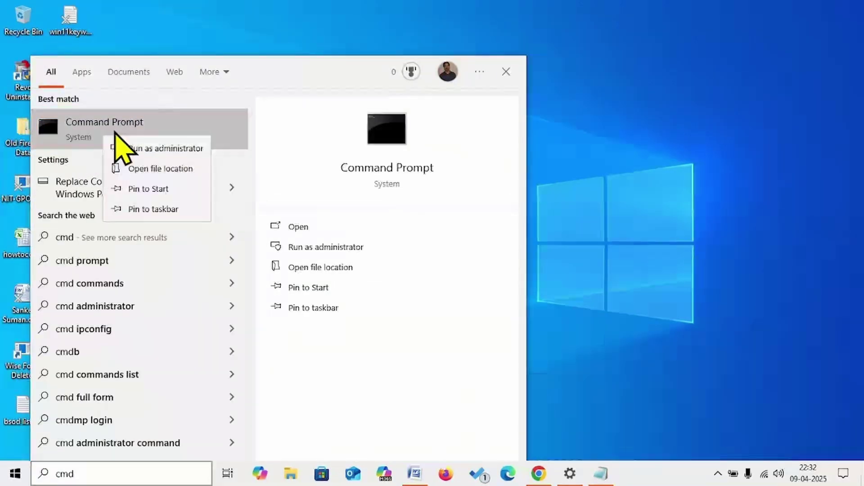
left_click(126, 148)
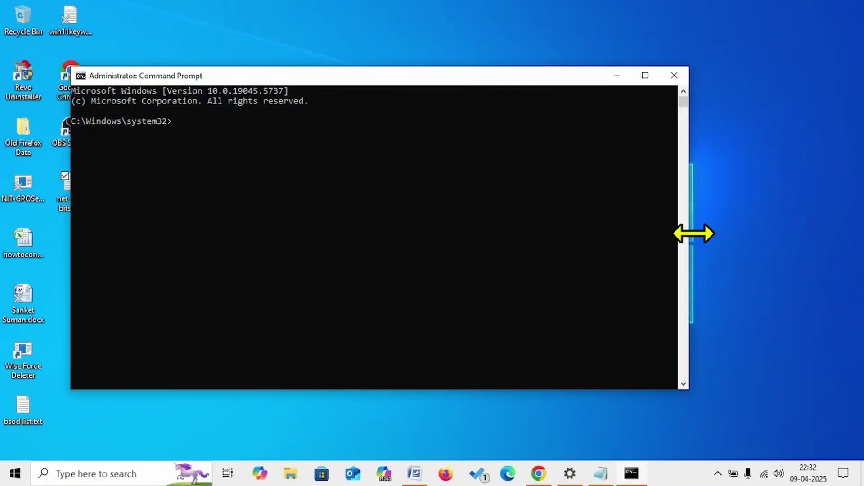
left_click_drag(691, 234, 515, 243)
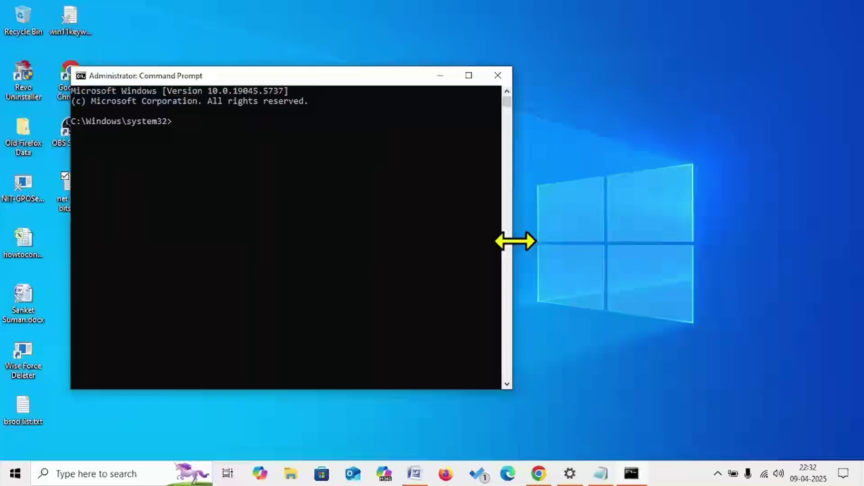
left_click(603, 477)
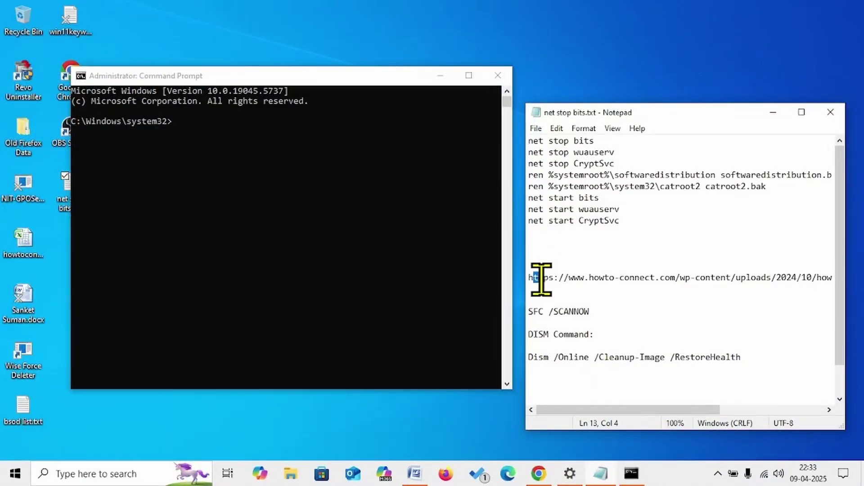
Select the full howtoconnect_windows_update_reset.zip download URL in the notes and copy it.
left_click(531, 279)
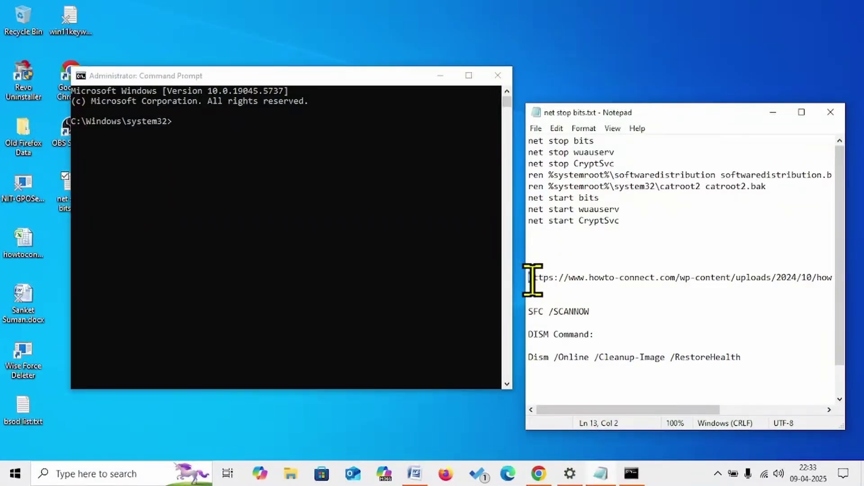
left_click_drag(537, 279, 790, 272)
key("cmd+c")
right_click(788, 272)
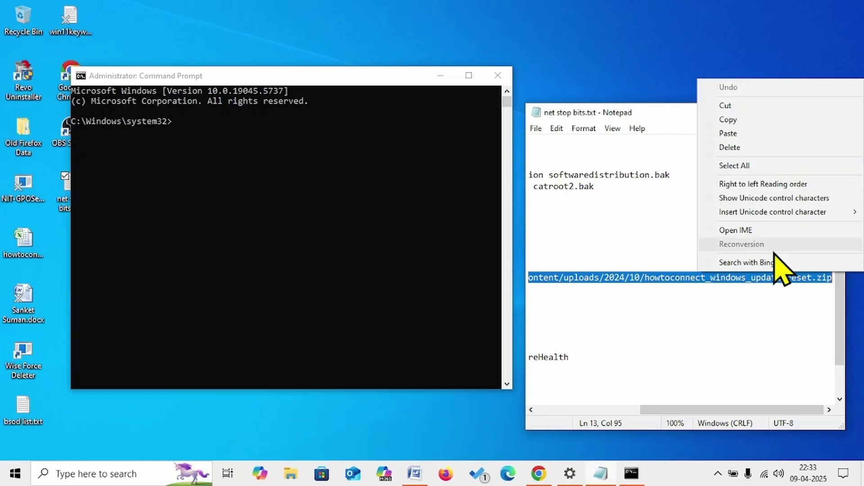
left_click(736, 118)
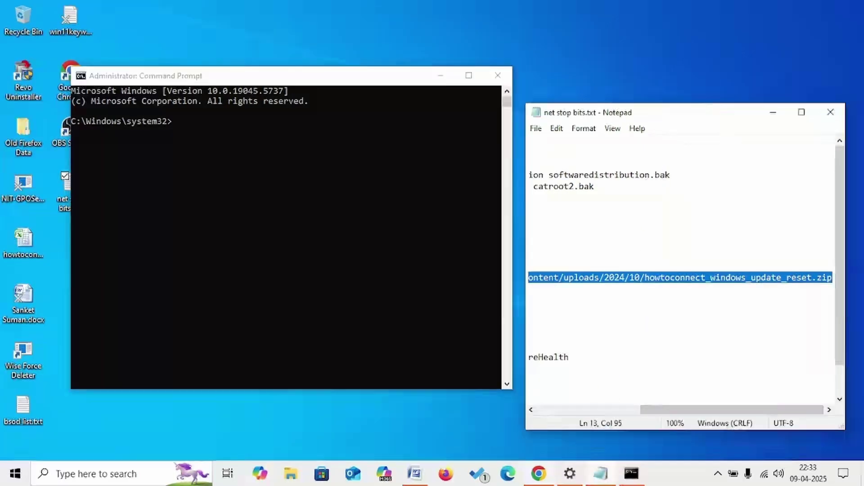
Download howtoconnect_windows_update_reset.zip in a new Chrome tab via Paste and go, then show its folder.
left_click(559, 405)
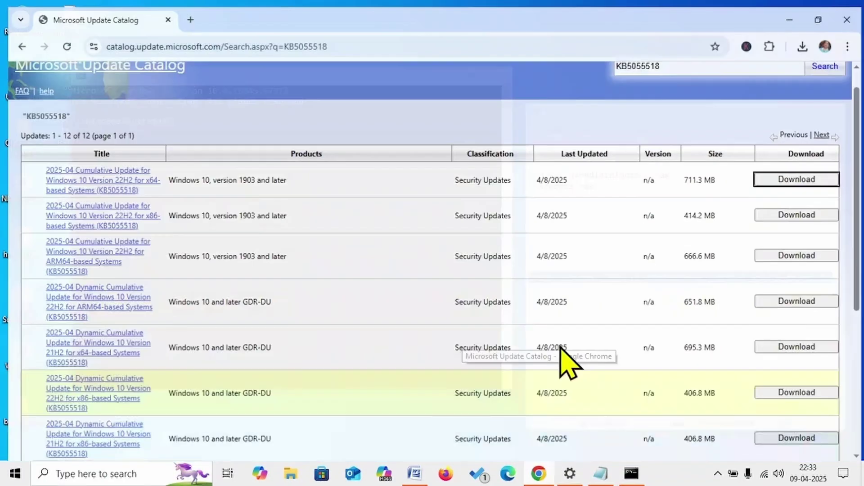
left_click(184, 12)
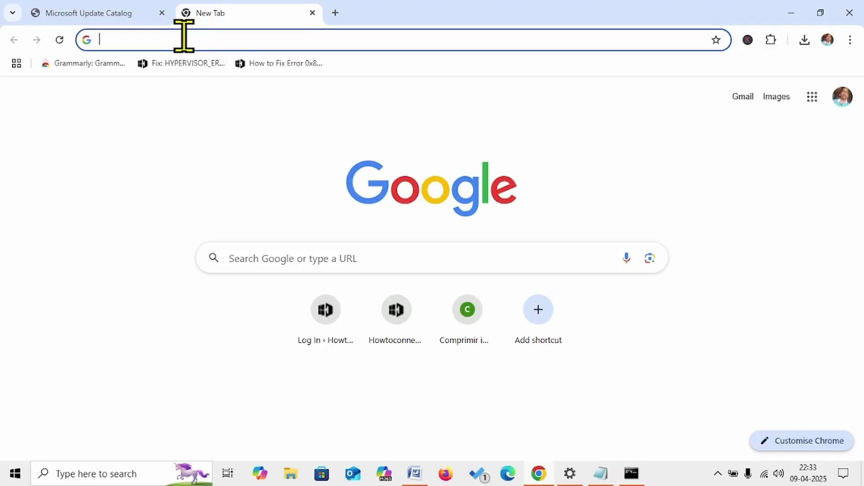
right_click(184, 37)
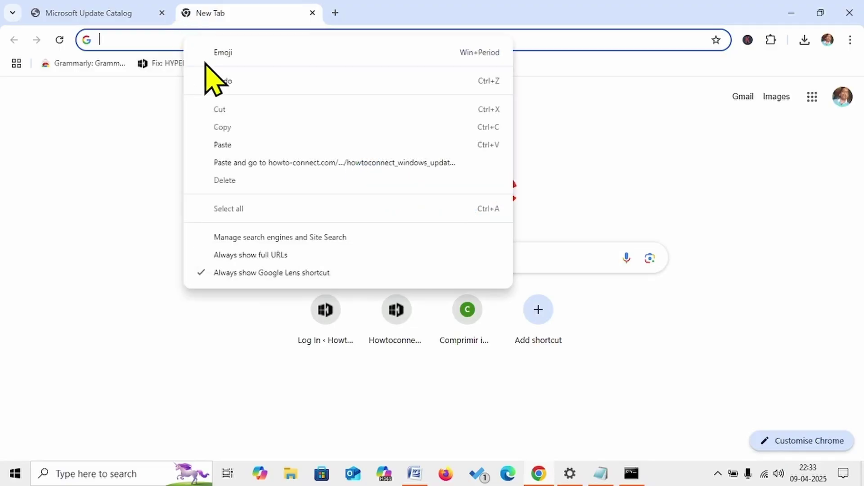
left_click(277, 163)
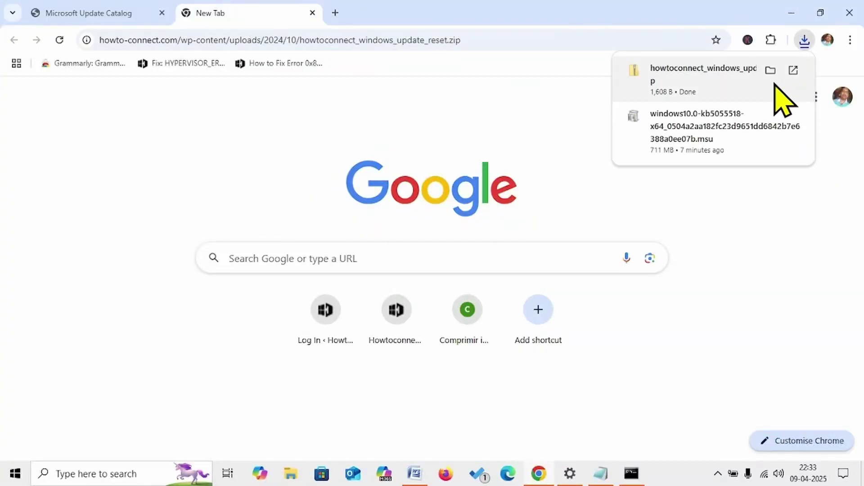
left_click(770, 71)
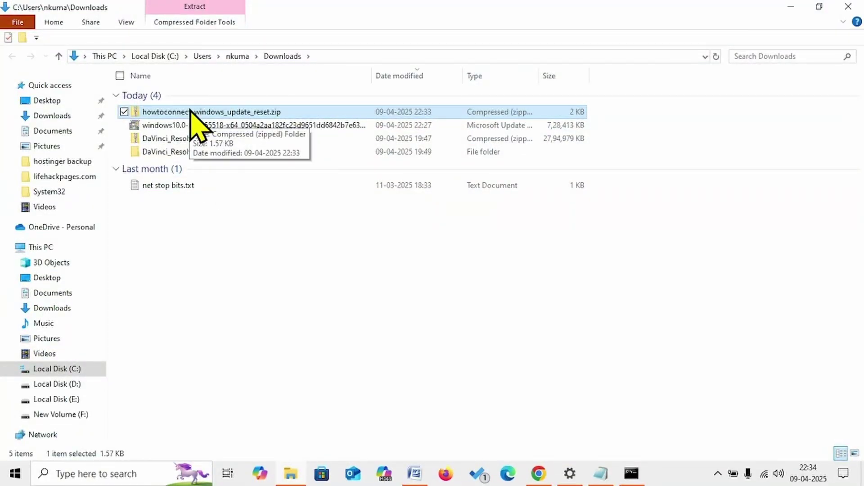
Extract howtoconnect_windows_update_reset.zip to its suggested folder.
right_click(190, 112)
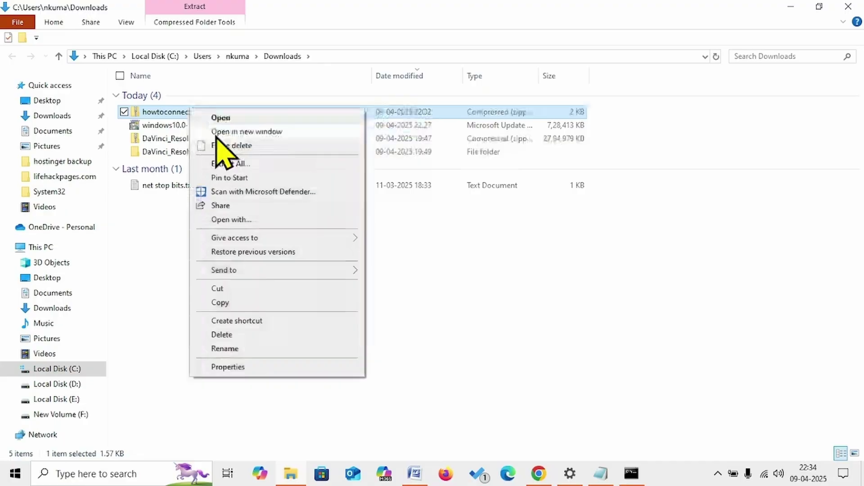
left_click(230, 164)
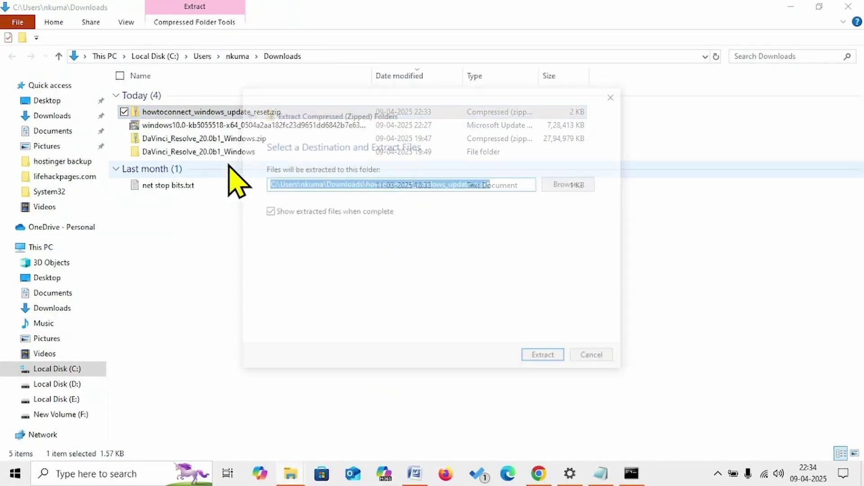
left_click(546, 359)
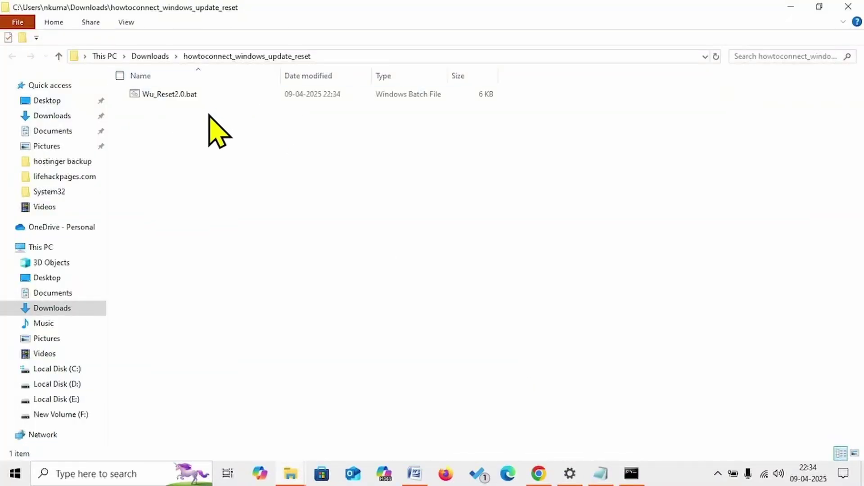
Run Wu_Reset2.0.bat as administrator to completion, then close both Explorer windows and minimize Chrome.
right_click(192, 97)
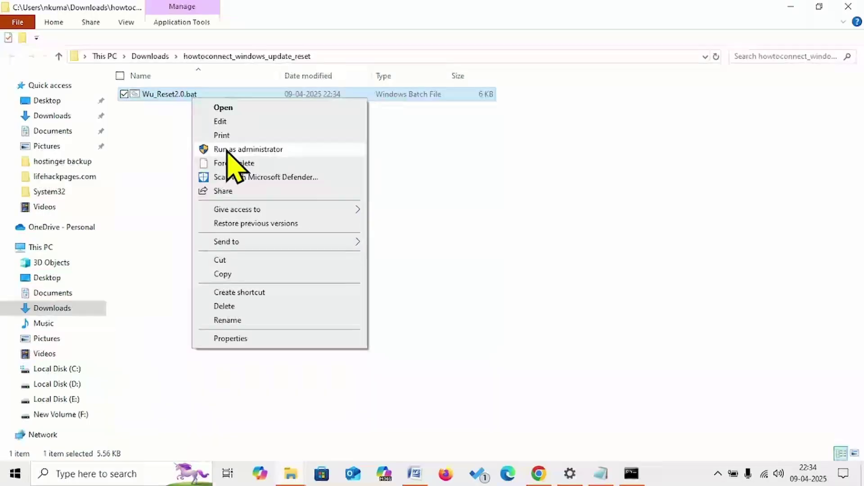
left_click(243, 149)
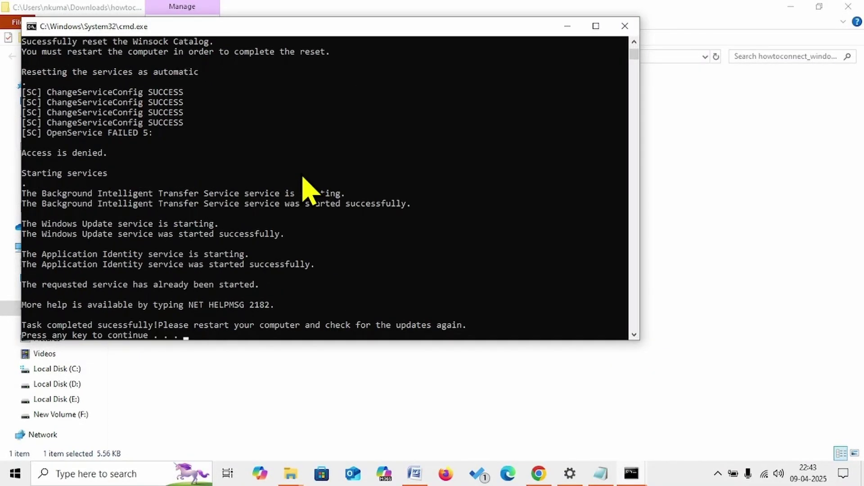
key("Return")
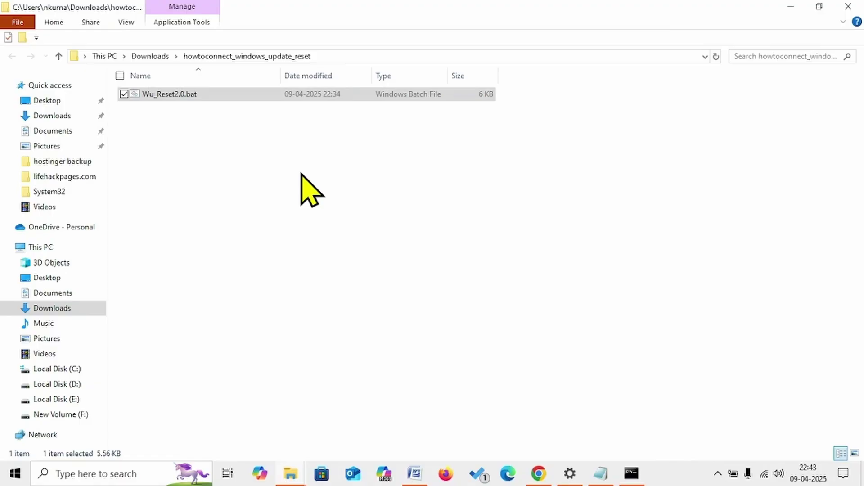
left_click(853, 7)
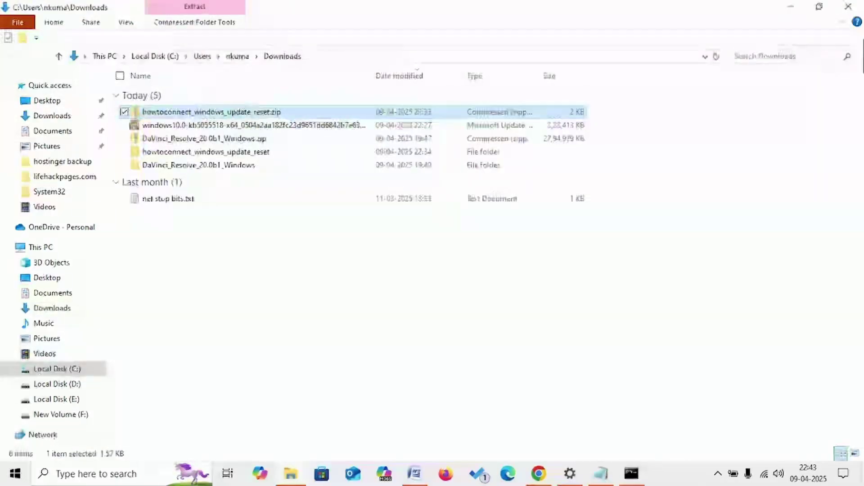
left_click(848, 8)
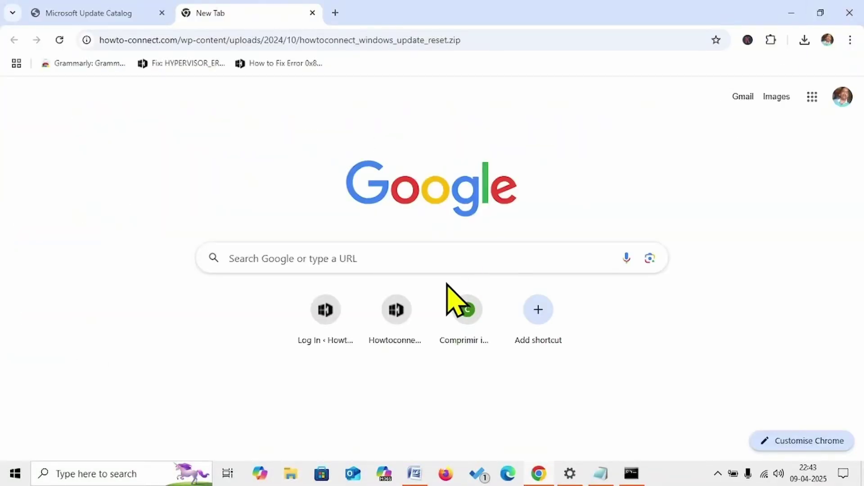
left_click(793, 13)
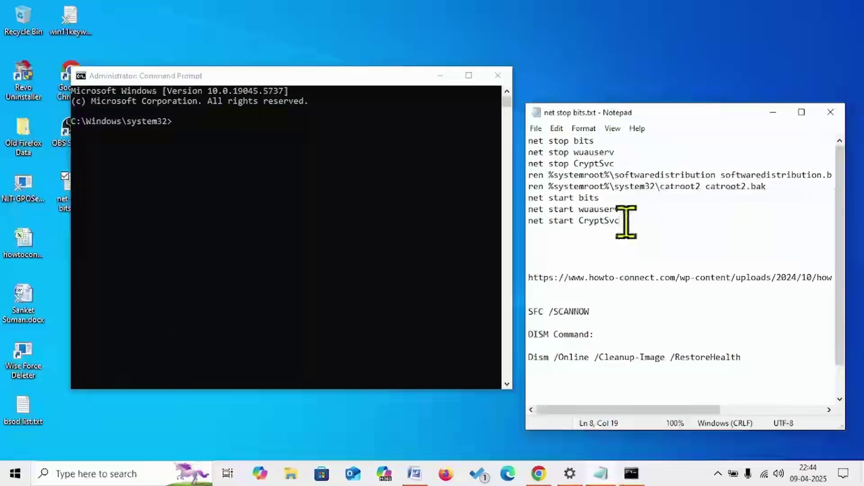
Copy 'net stop bits' from the notes and run it in the administrator Command Prompt.
left_click_drag(625, 222, 530, 141)
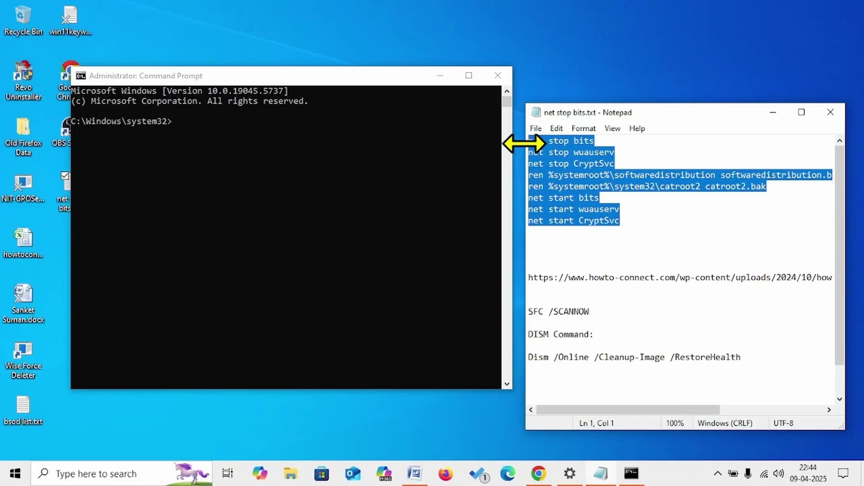
left_click(654, 227)
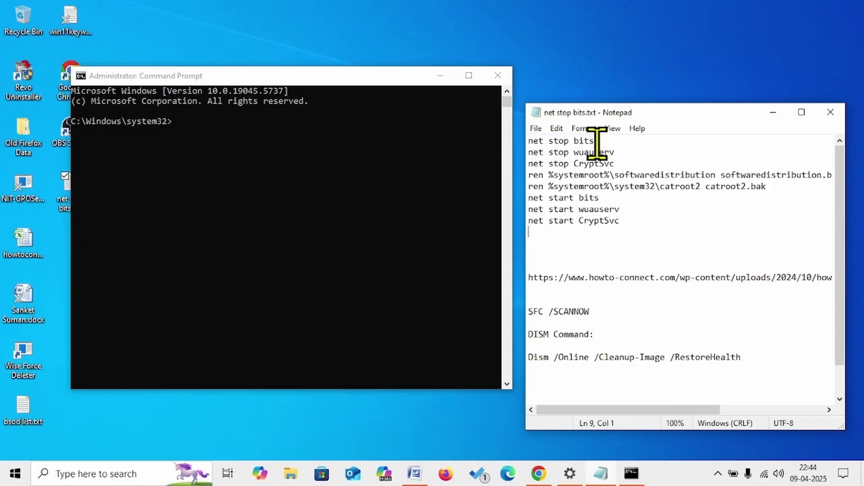
left_click_drag(595, 141, 507, 144)
right_click(570, 143)
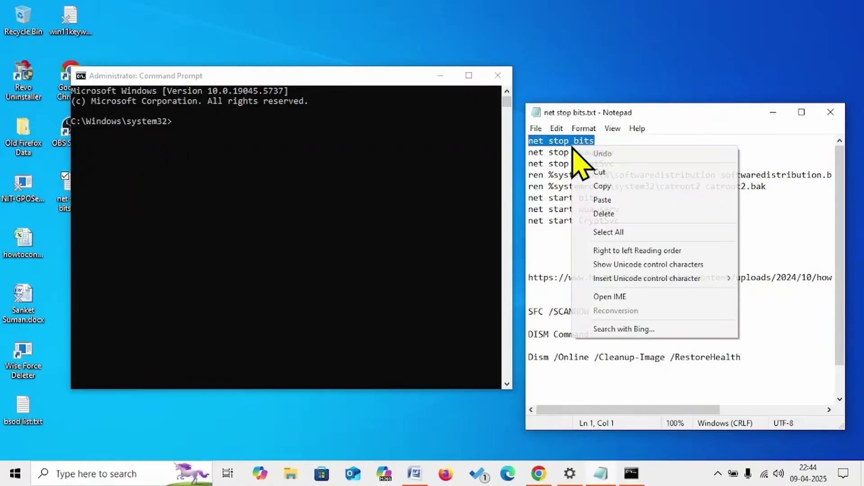
left_click(607, 186)
left_click(232, 130)
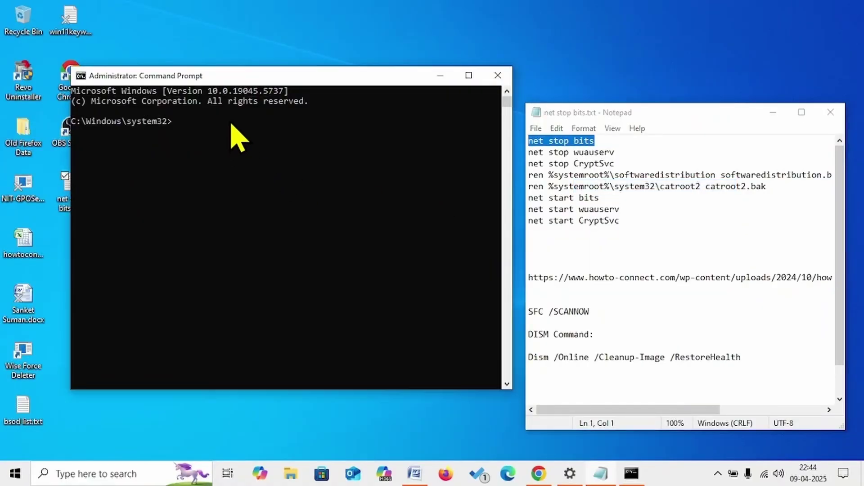
right_click(231, 126)
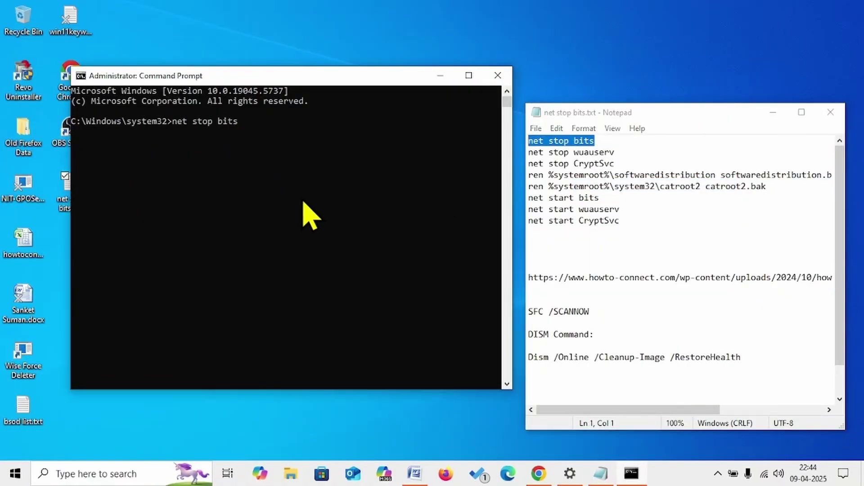
key("Return")
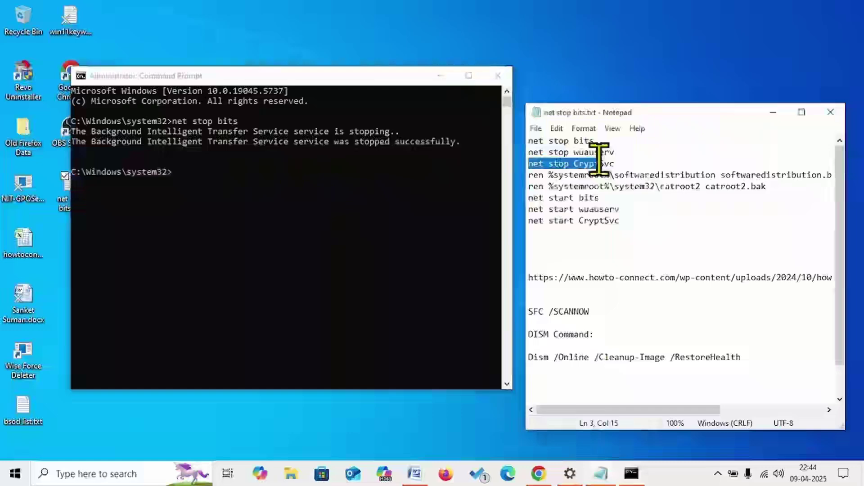
Copy and run 'net stop wuauserv' to stop Windows Update, then close the Command Prompt.
left_click(620, 153)
left_click_drag(619, 154, 521, 154)
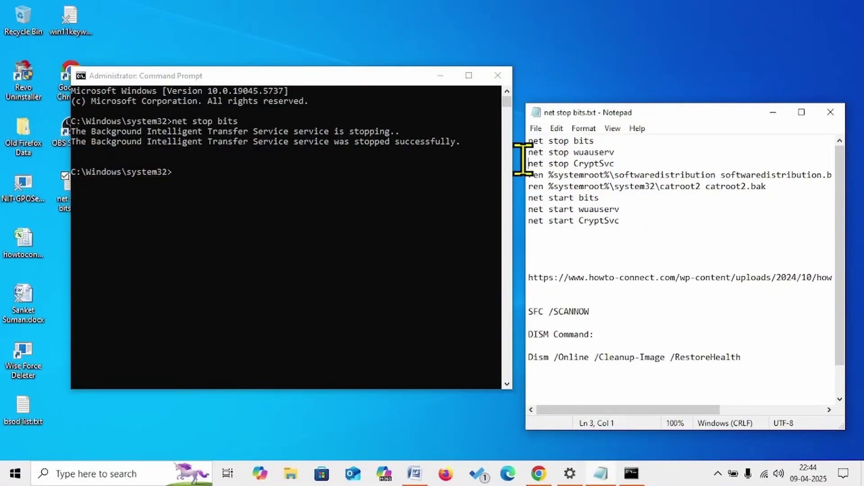
right_click(550, 153)
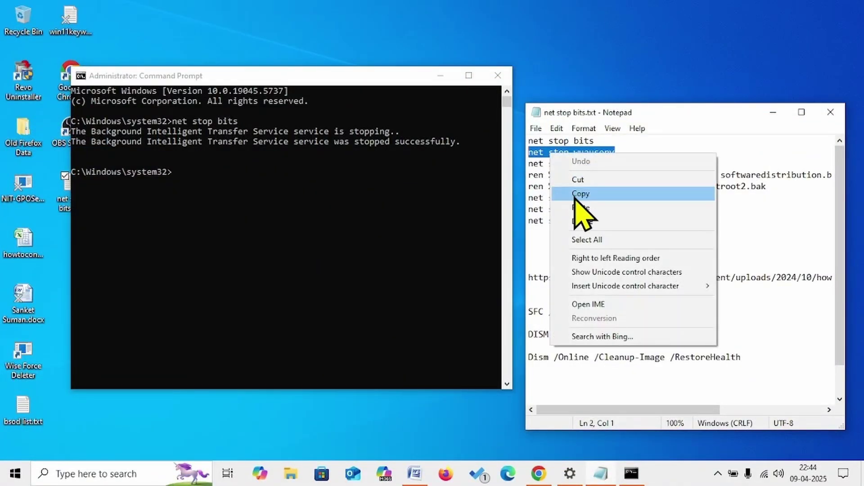
left_click(572, 193)
left_click(193, 163)
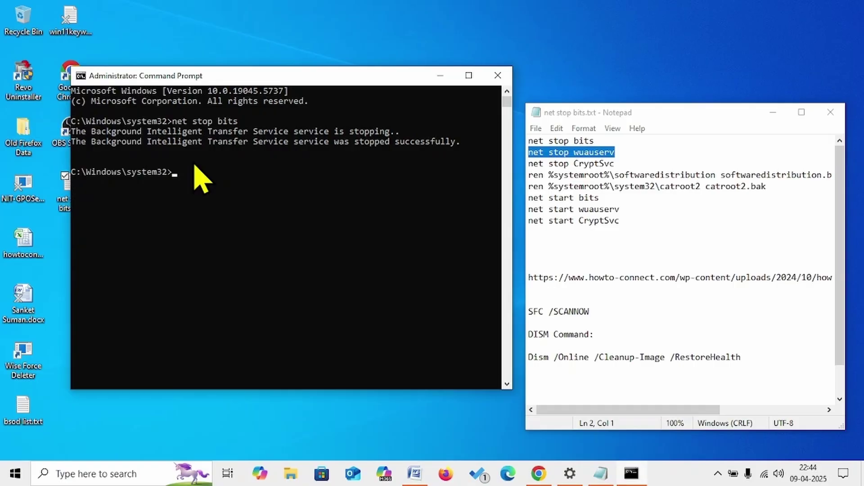
right_click(194, 167)
key("Return")
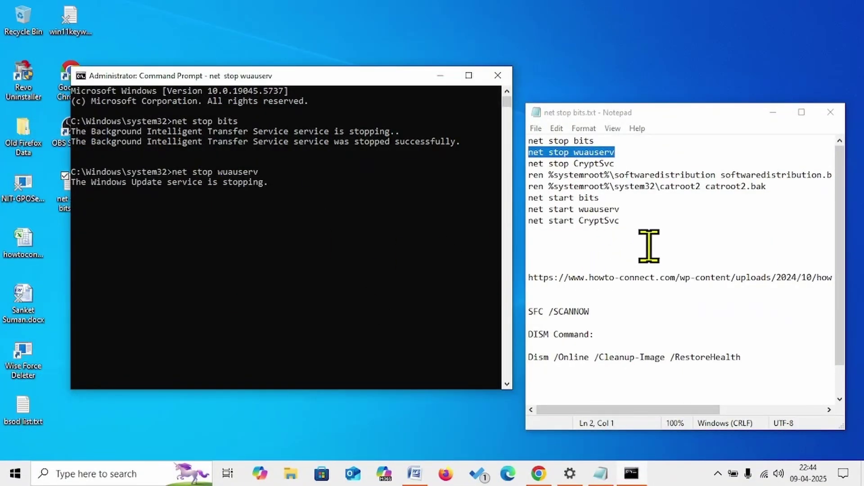
left_click_drag(651, 219, 516, 132)
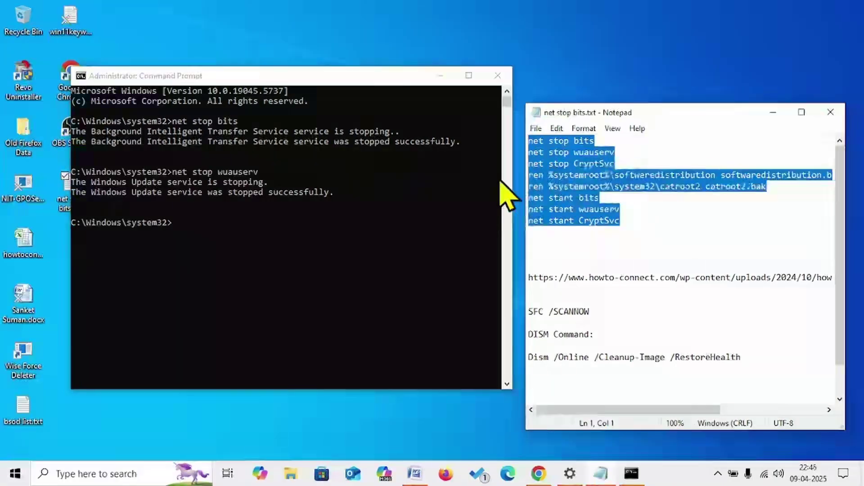
left_click(498, 75)
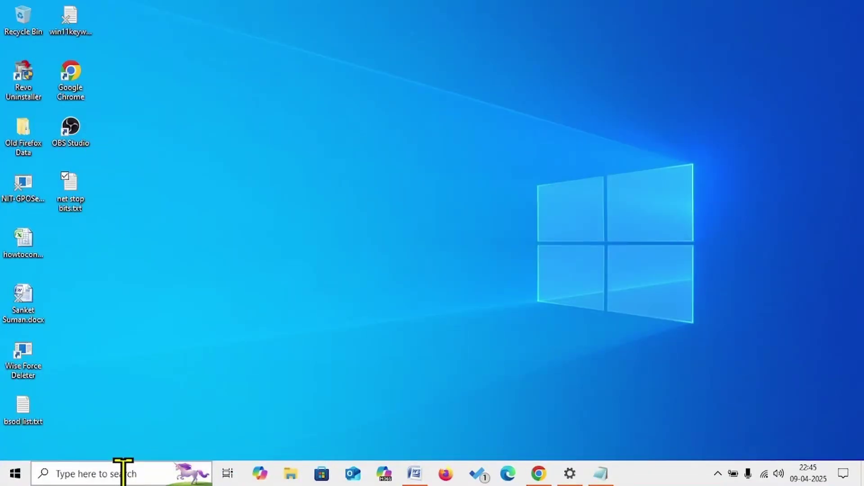
Open a new administrator Command Prompt from search and make its window narrower.
left_click(108, 471)
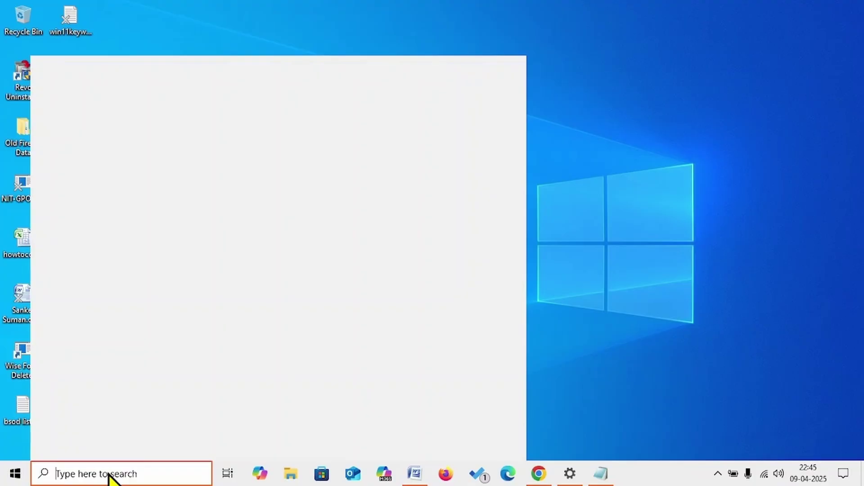
type("cmd")
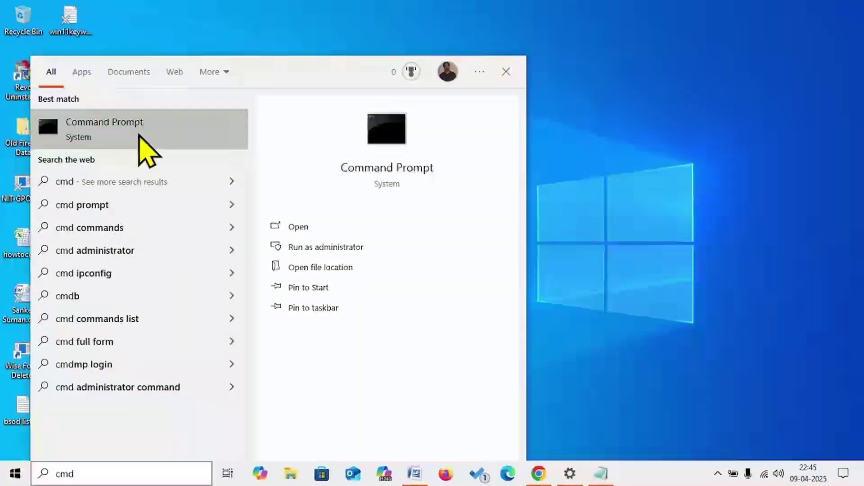
right_click(138, 132)
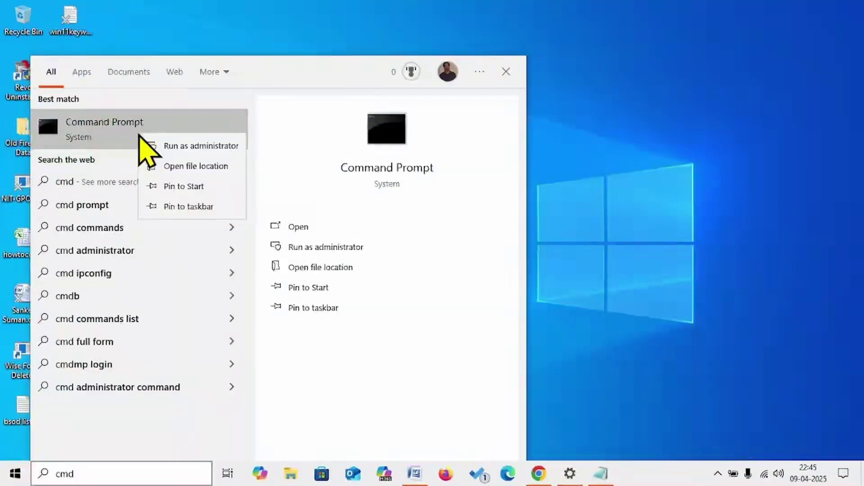
left_click(175, 145)
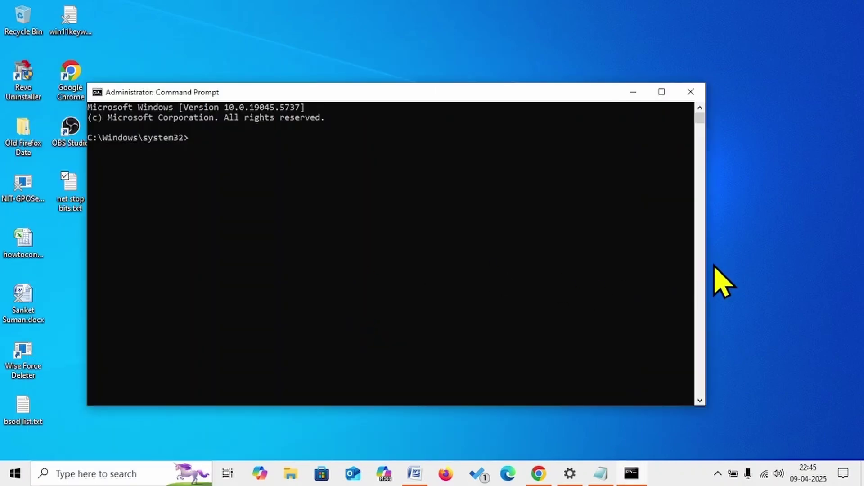
left_click_drag(707, 263, 558, 259)
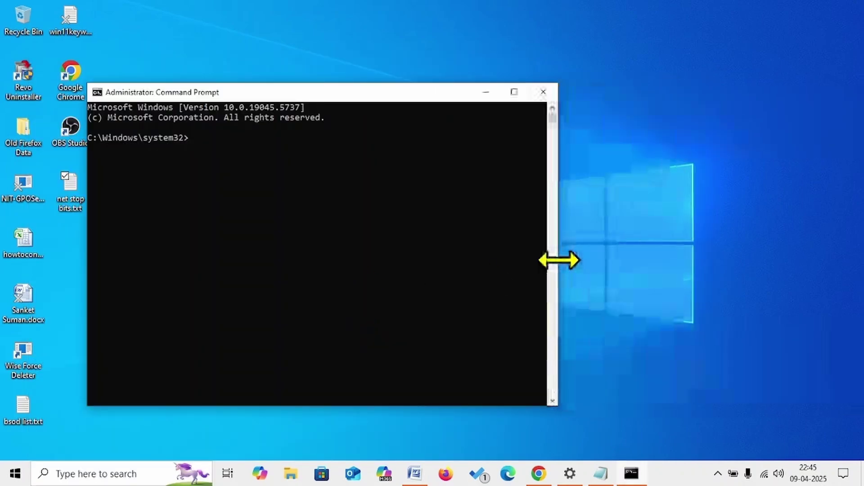
Move the notes window beside it, copy the SFC /SCANNOW line, and return to Command Prompt.
left_click(593, 475)
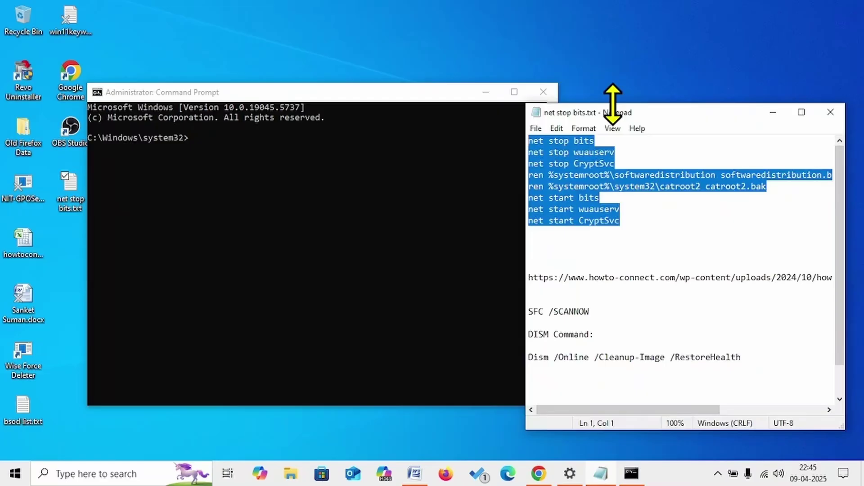
left_click_drag(675, 121, 713, 93)
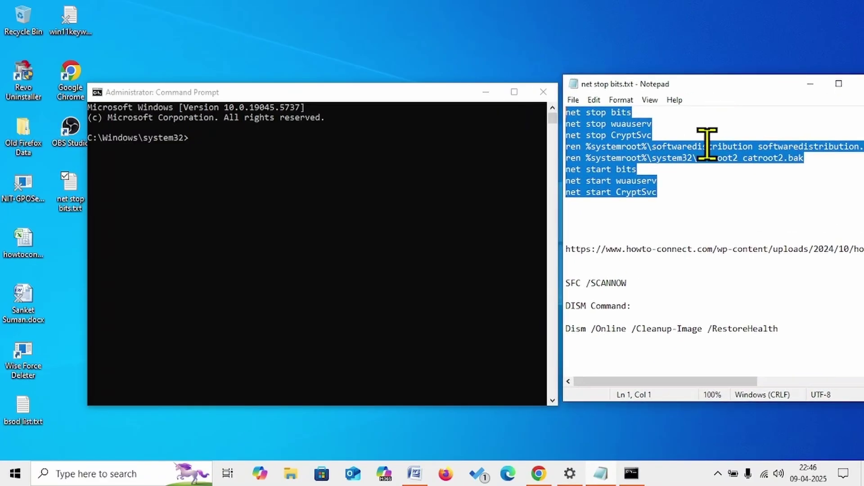
left_click(700, 239)
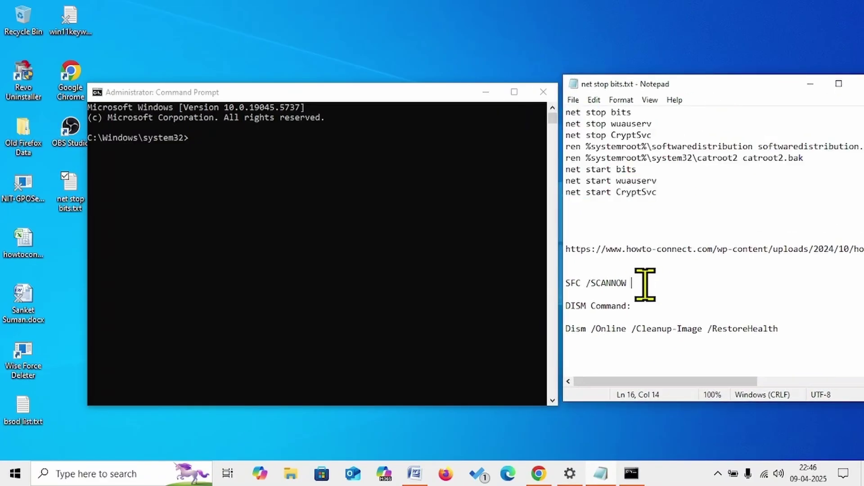
left_click_drag(632, 284, 563, 283)
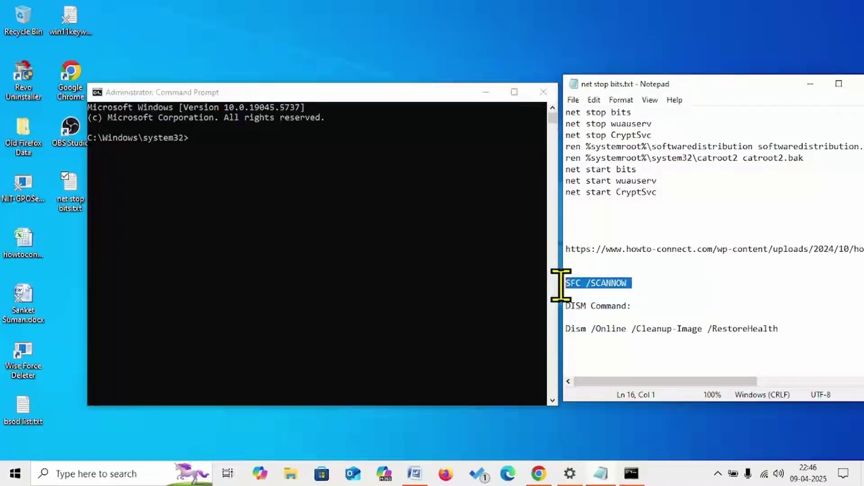
right_click(602, 285)
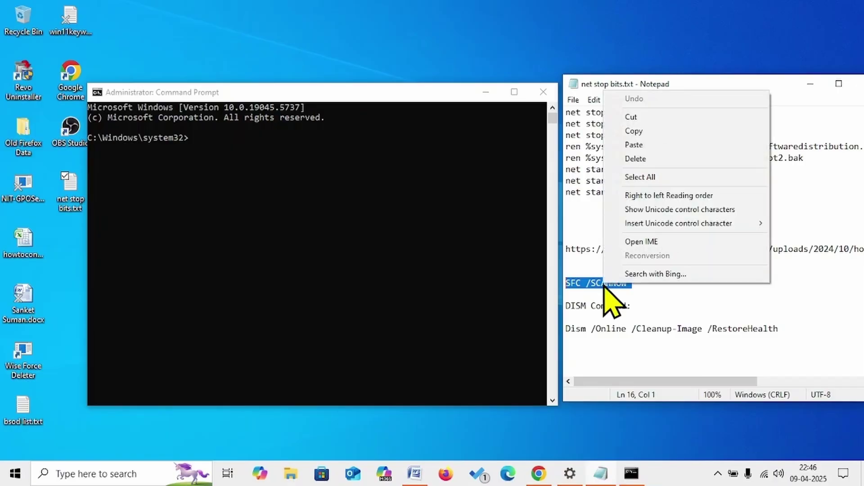
left_click(644, 130)
left_click(203, 129)
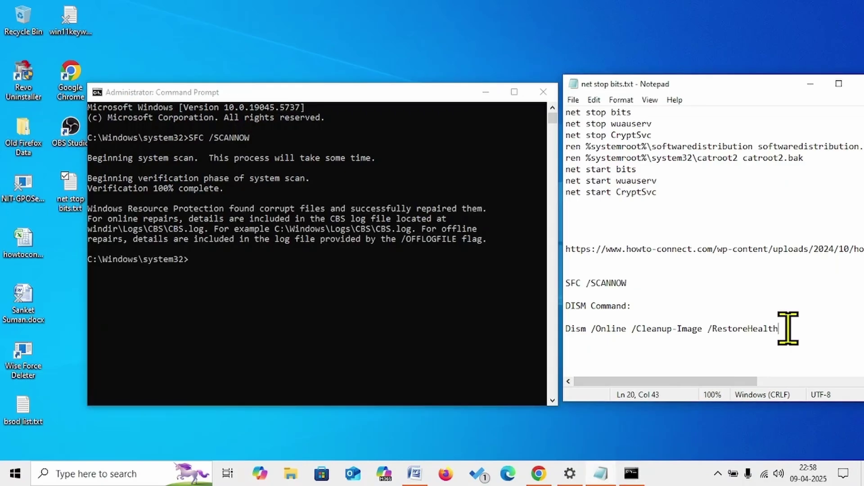
Run Dism /Online /Cleanup-Image /RestoreHealth from the notes, then close Command Prompt after error 0x800f081f.
left_click_drag(784, 328, 552, 331)
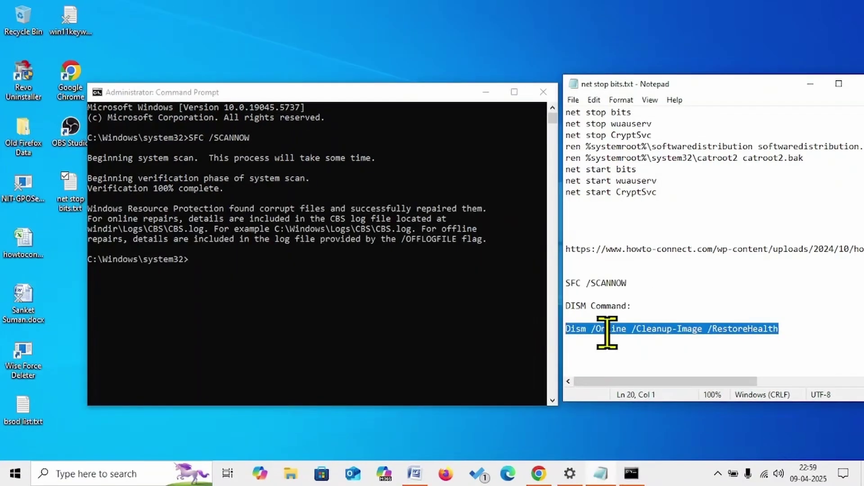
right_click(607, 333)
left_click(636, 177)
left_click(216, 264)
right_click(216, 265)
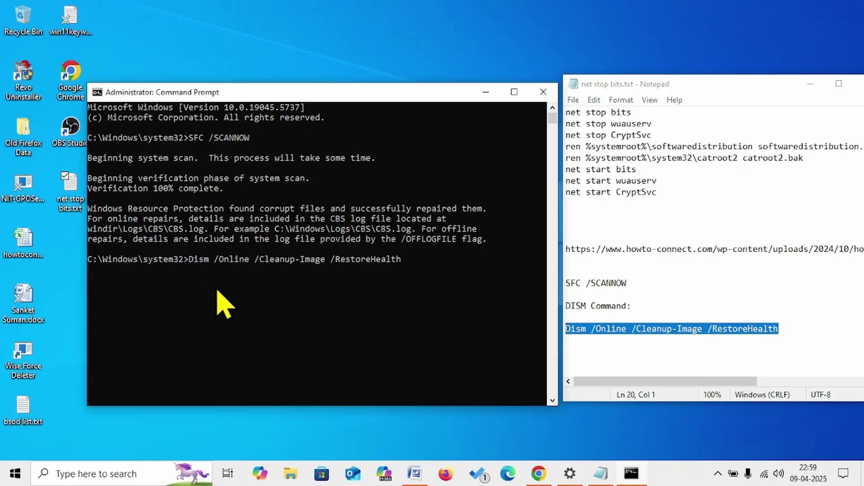
key("Return")
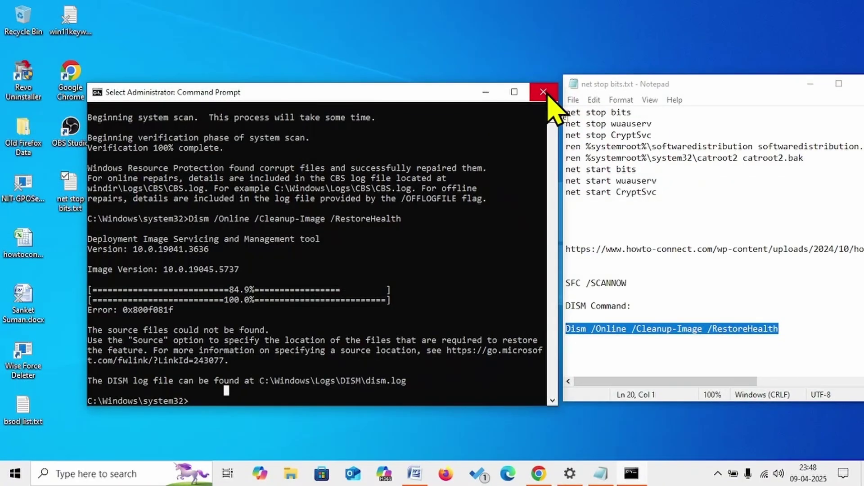
left_click(545, 92)
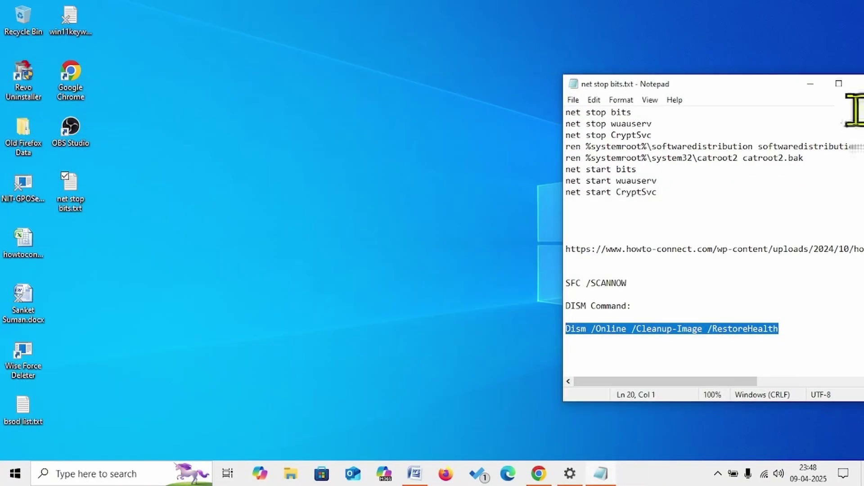
Minimize the notes, view the Start menu's power options, and dismiss the menu without choosing any.
left_click(803, 88)
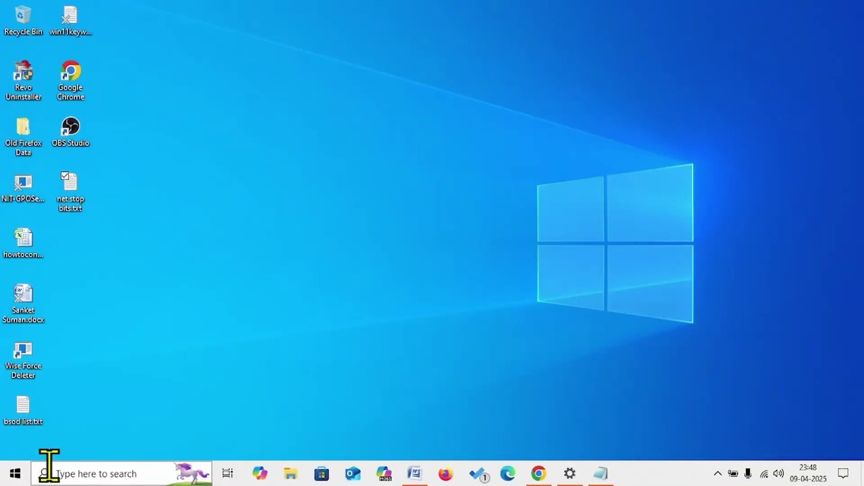
left_click(13, 480)
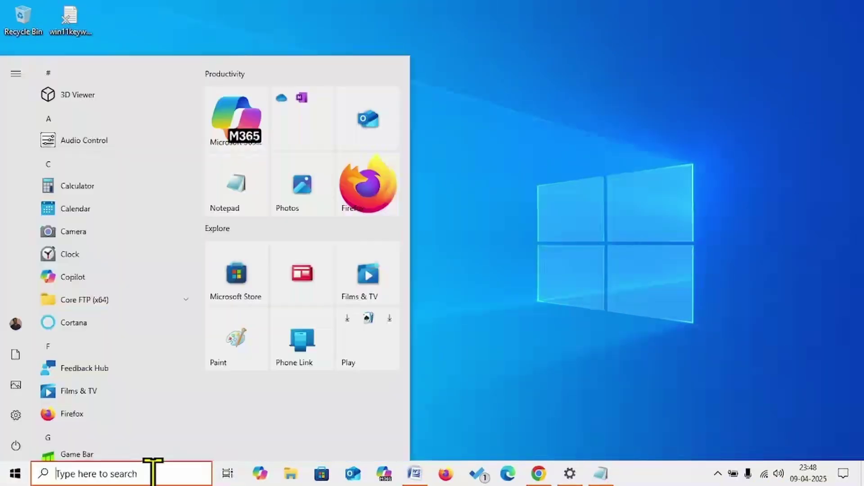
mouse_move(3, 441)
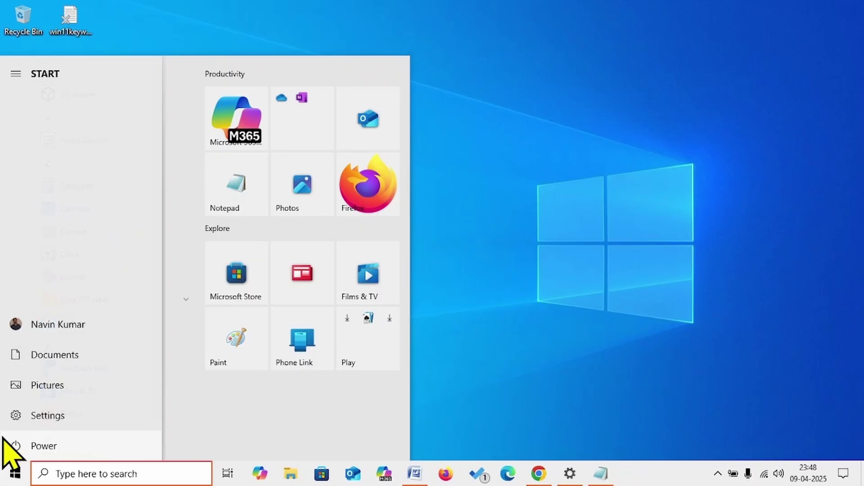
left_click(36, 441)
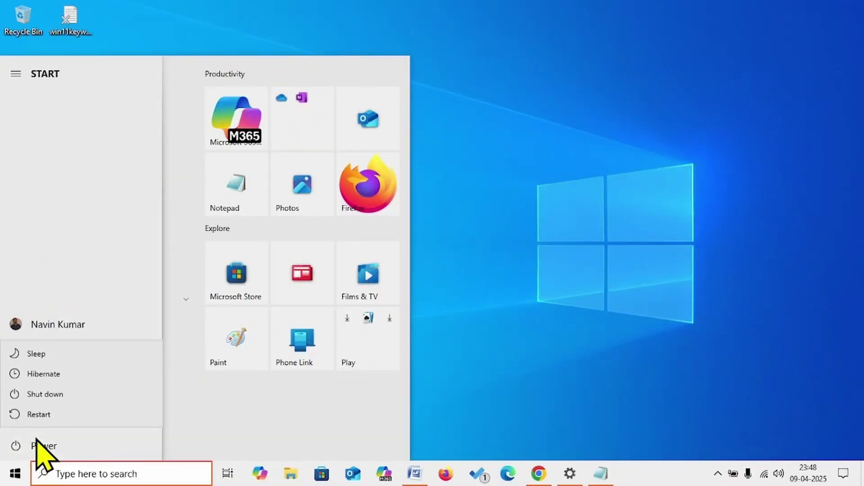
left_click(712, 177)
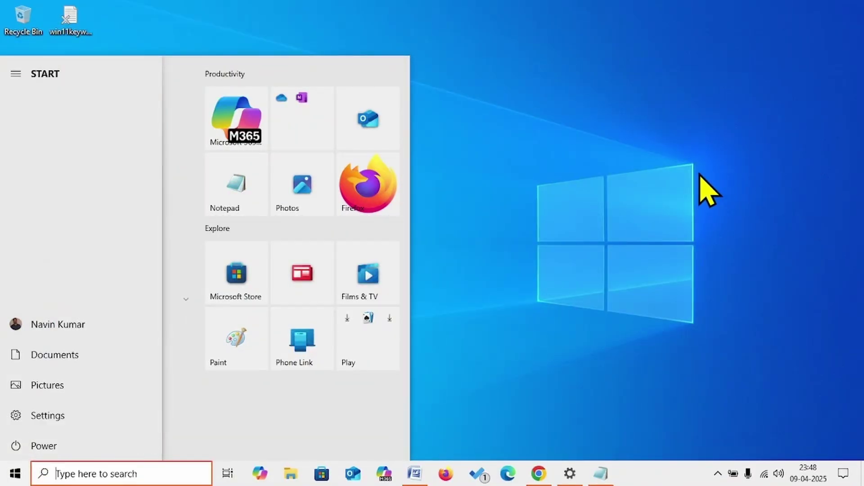
left_click(707, 176)
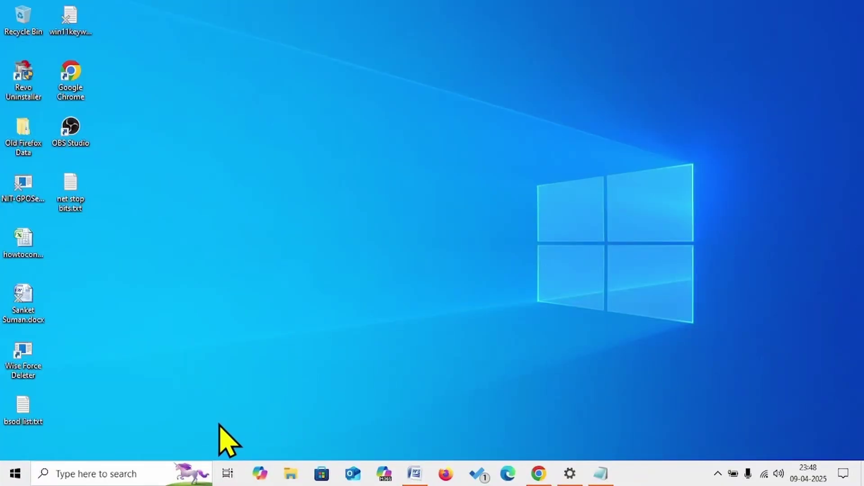